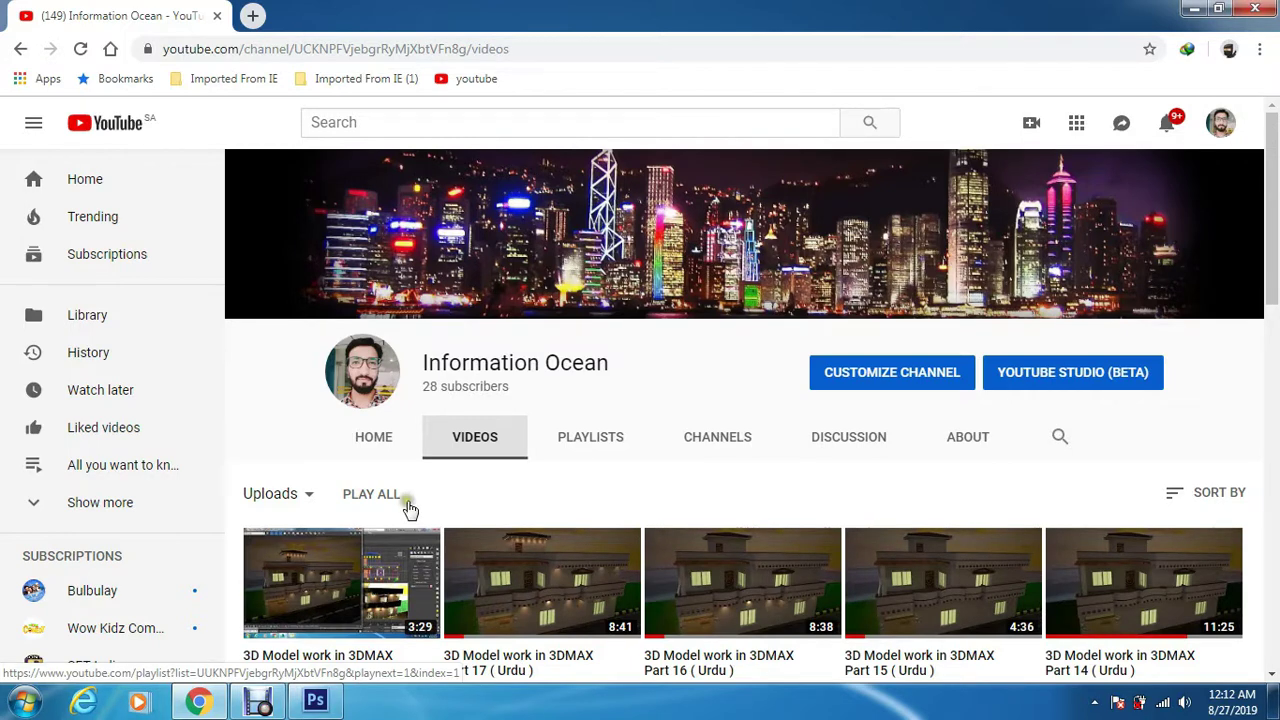
# Switch to Photoshop and open the BB_onepiece JPEG image from the Desktop.
pyautogui.click(316, 702)
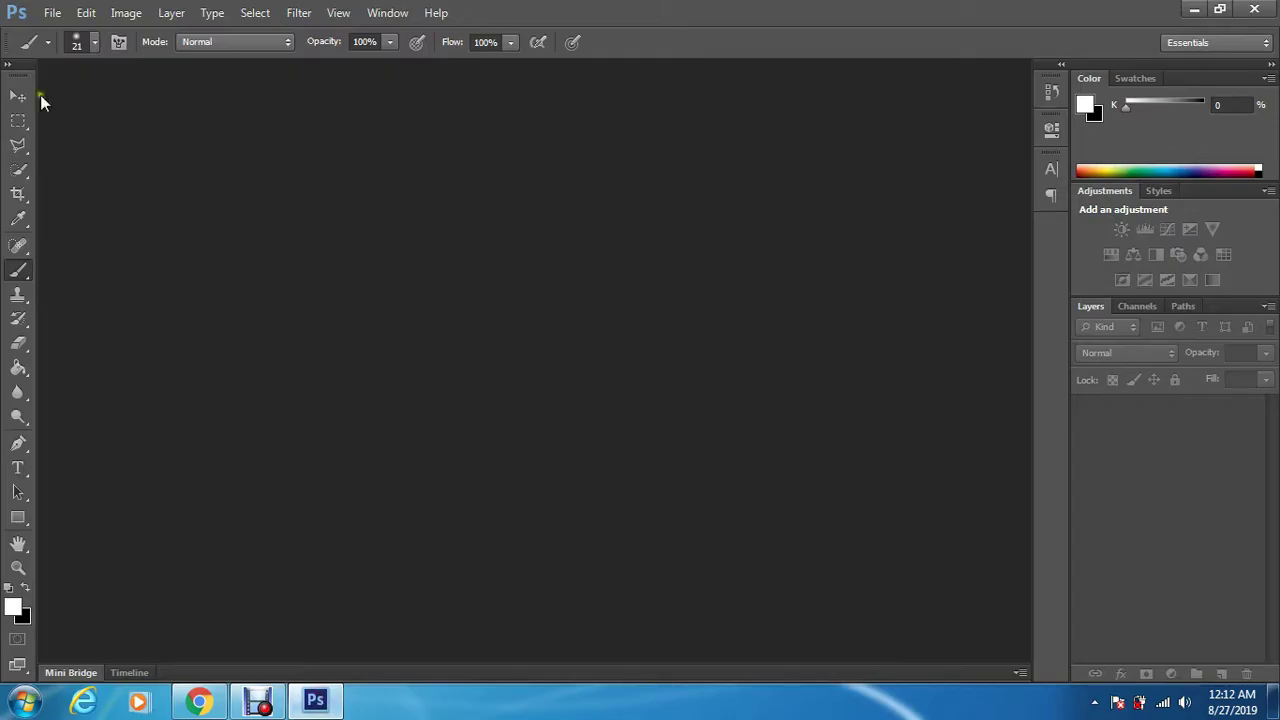
pyautogui.click(52, 13)
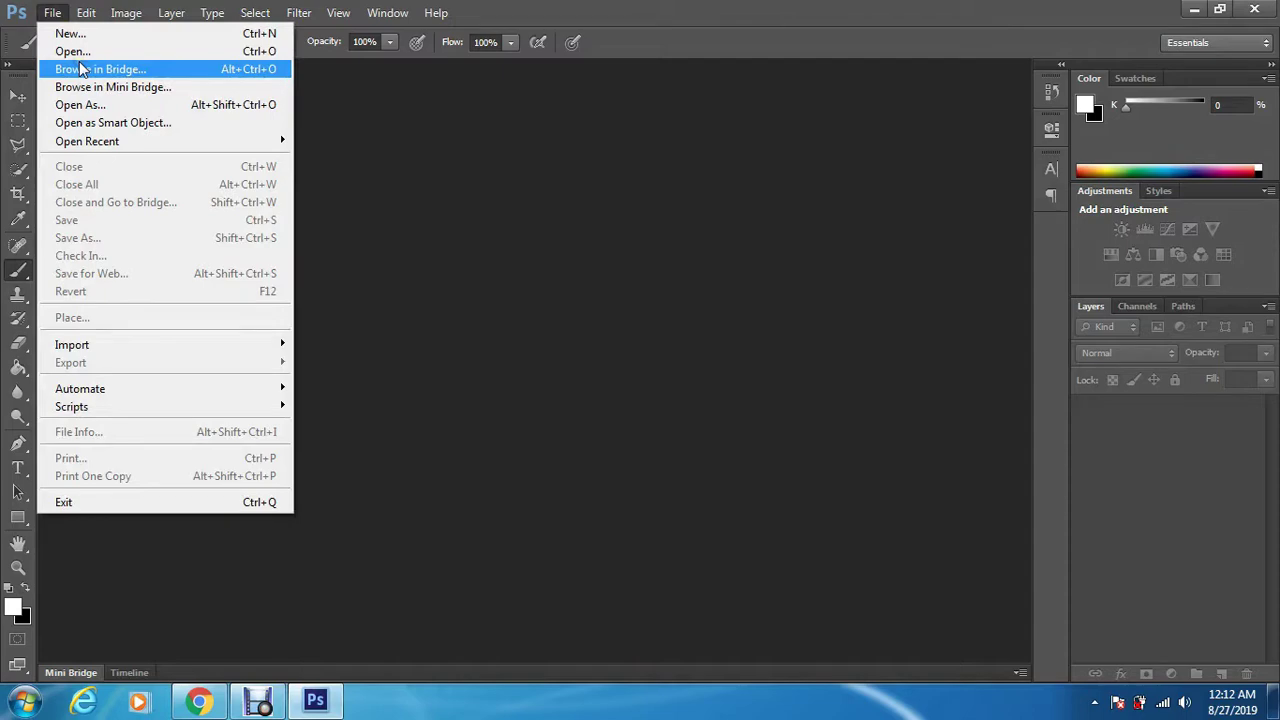
pyautogui.click(72, 51)
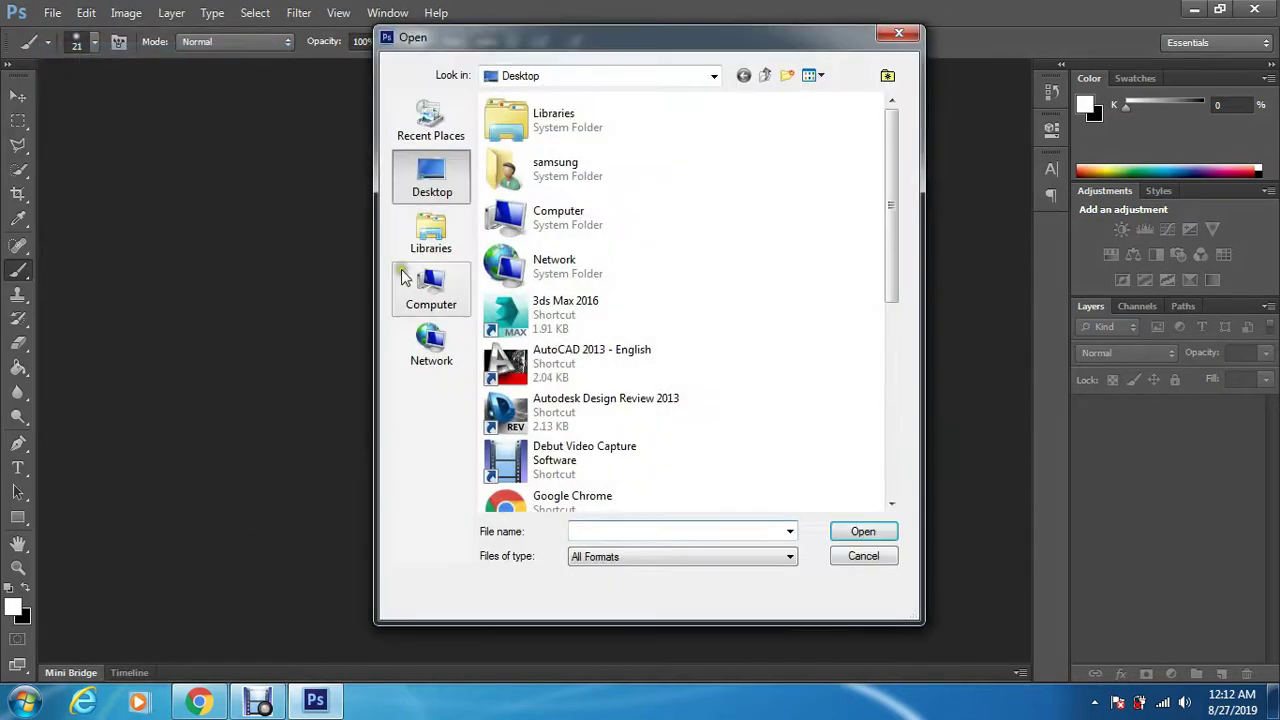
pyautogui.scroll(-3, 777, 380)
pyautogui.click(542, 438)
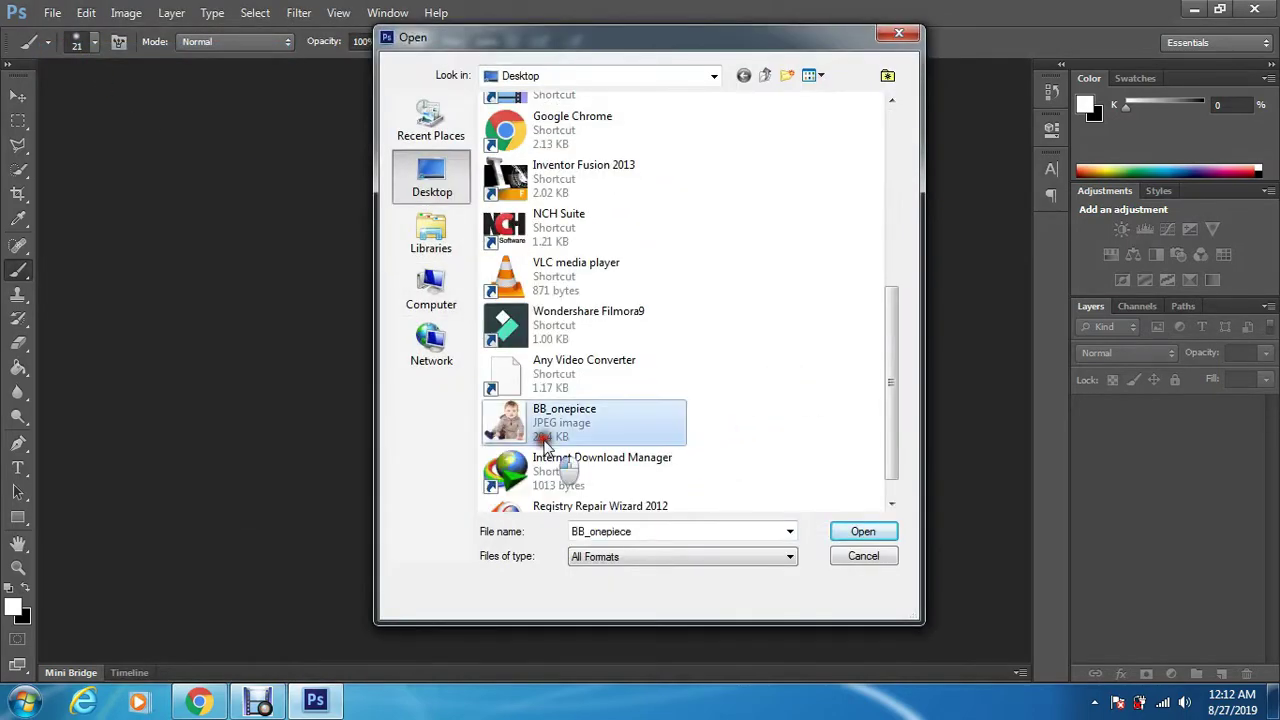
pyautogui.click(830, 531)
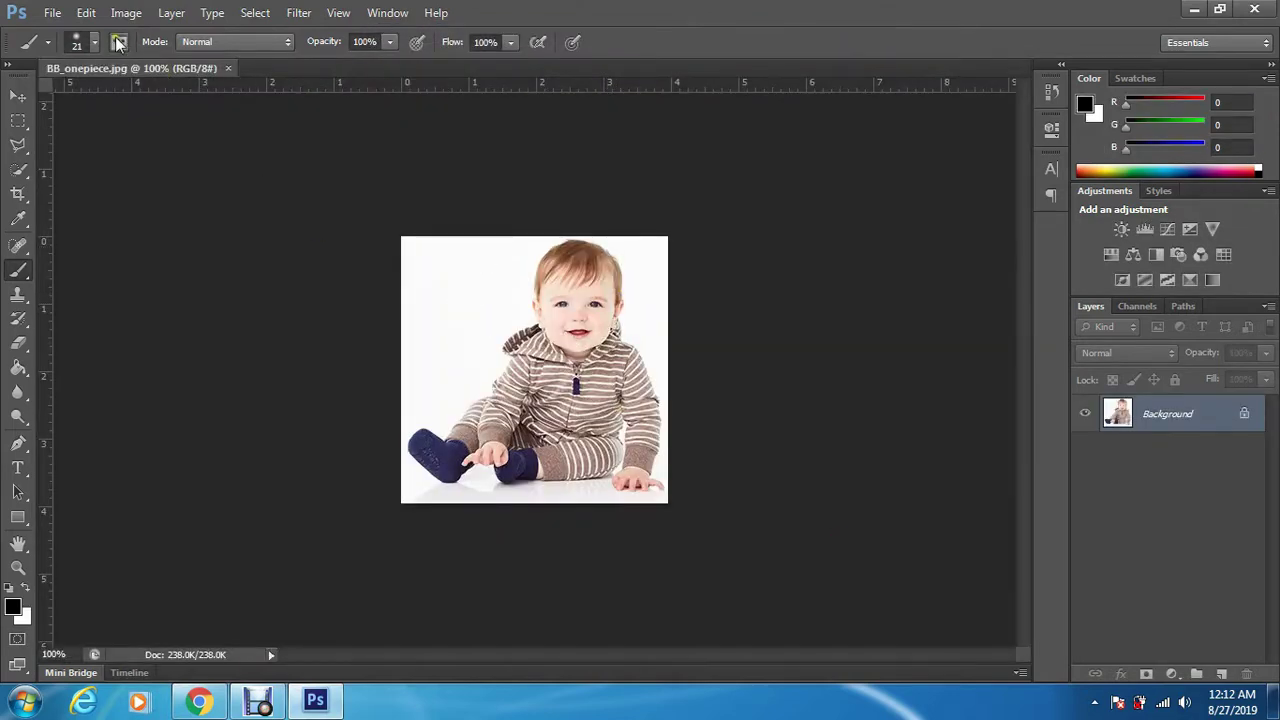
# Inspect the baby's face up close and set the image resolution to 600 pixels/inch.
pyautogui.click(17, 567)
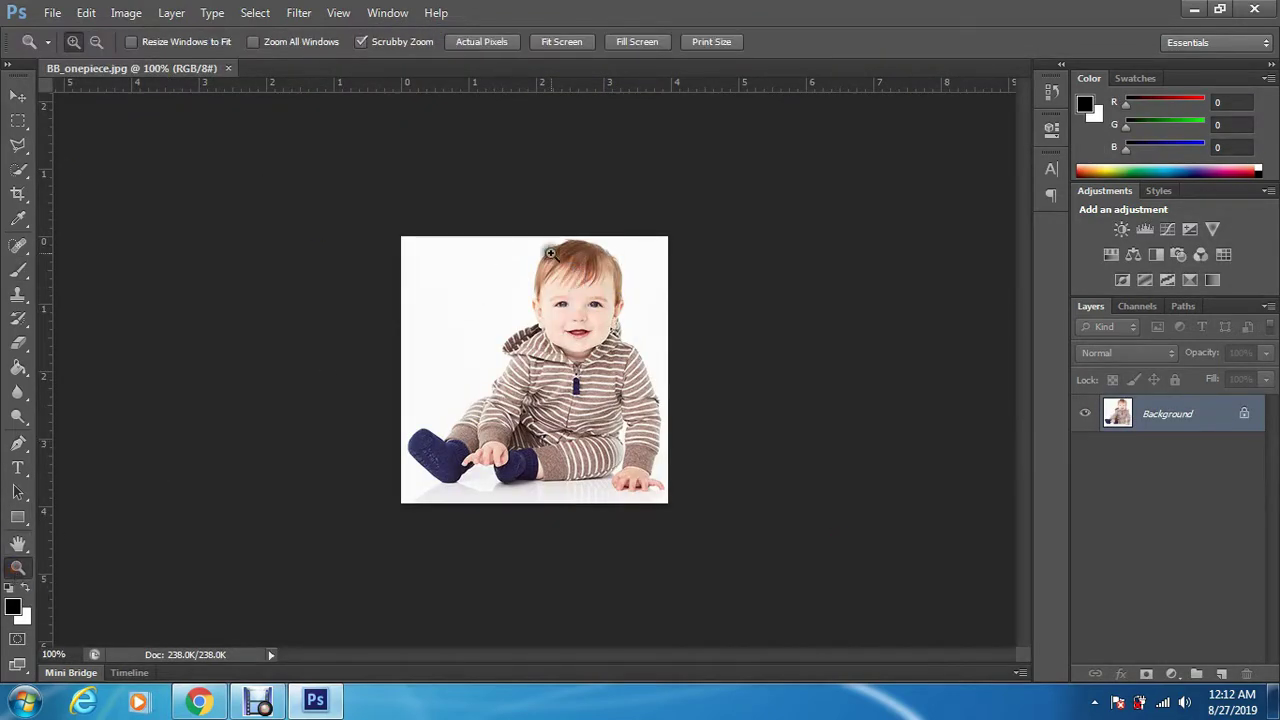
pyautogui.moveTo(550, 253); pyautogui.dragTo(671, 191)
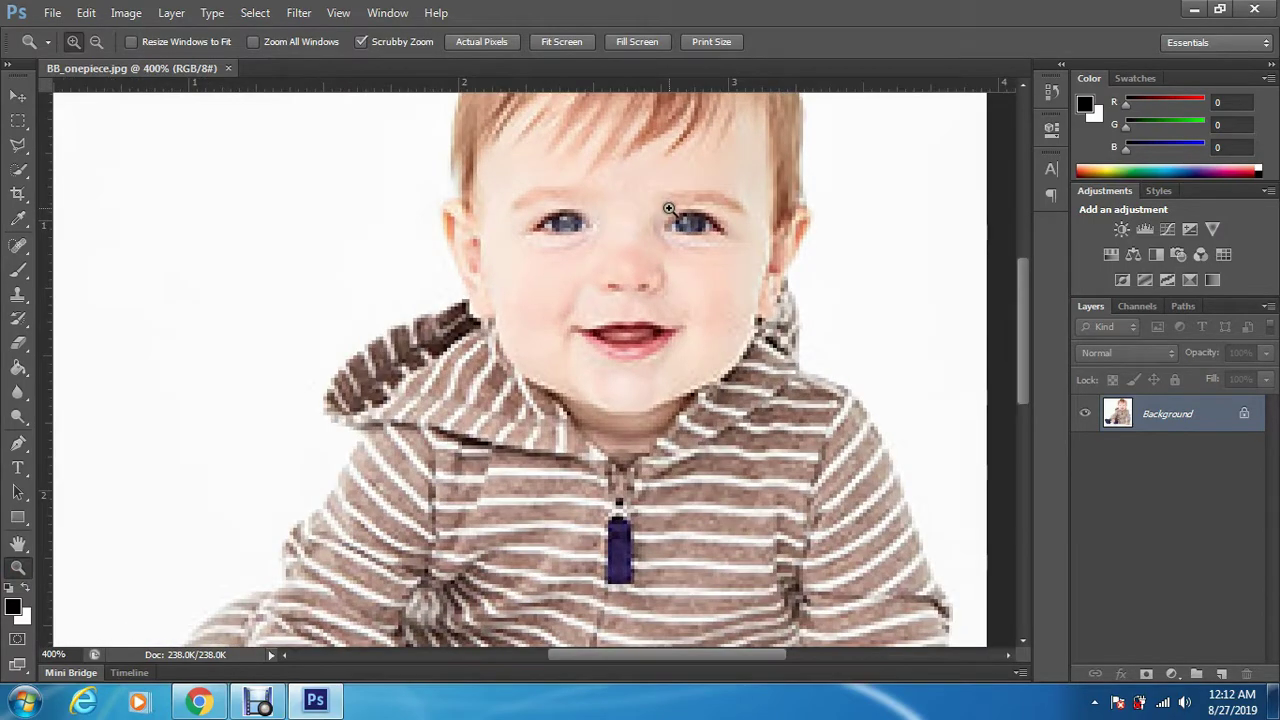
pyautogui.click(688, 245)
pyautogui.click(666, 222)
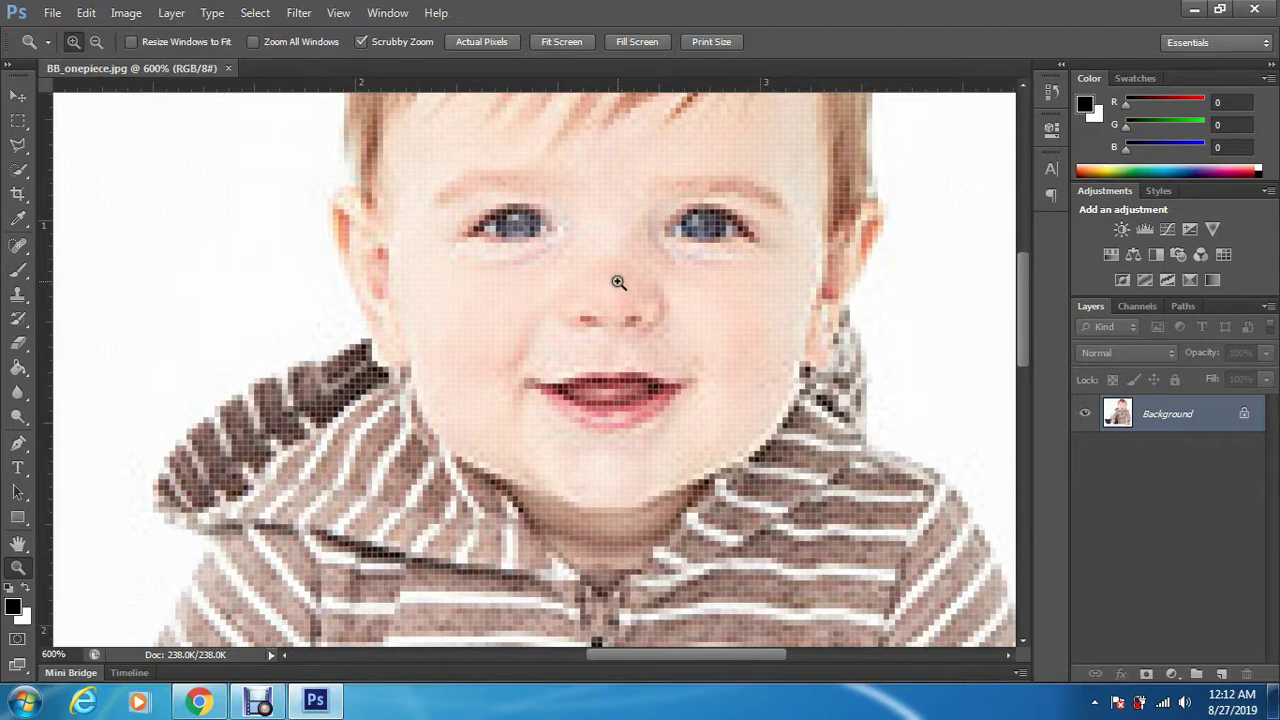
pyautogui.hotkey('ctrl', '0')
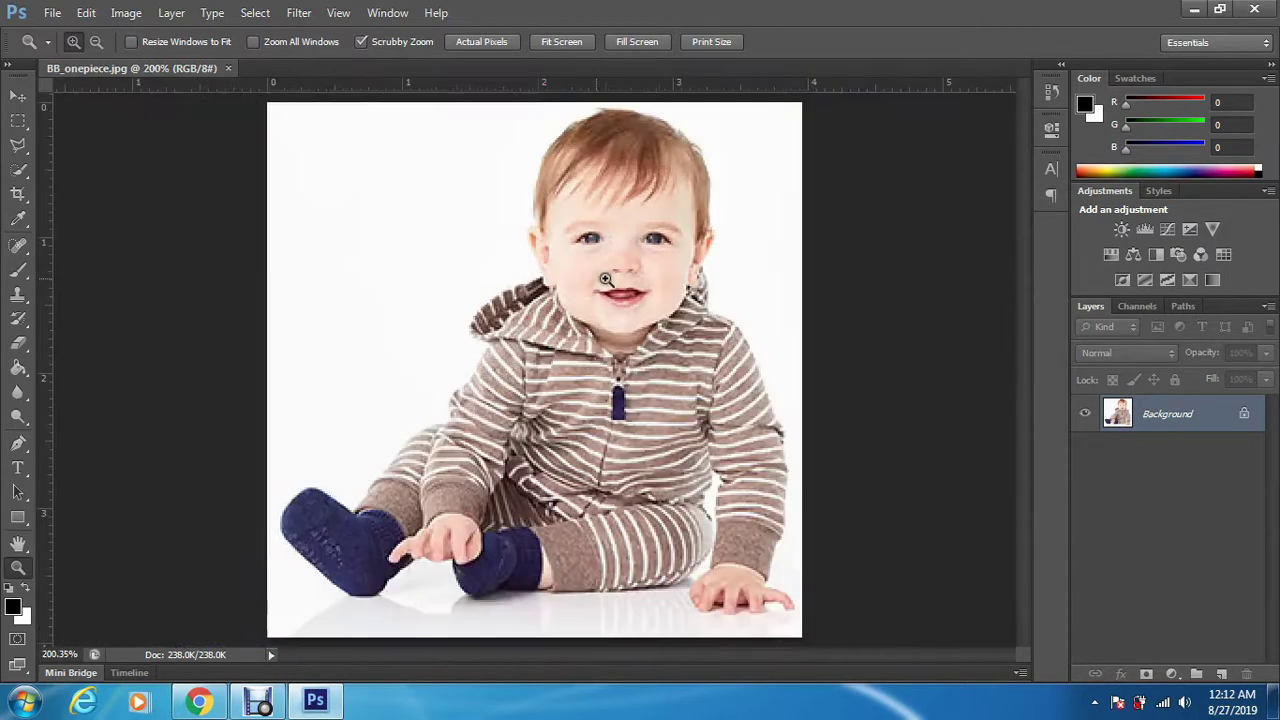
pyautogui.click(122, 14)
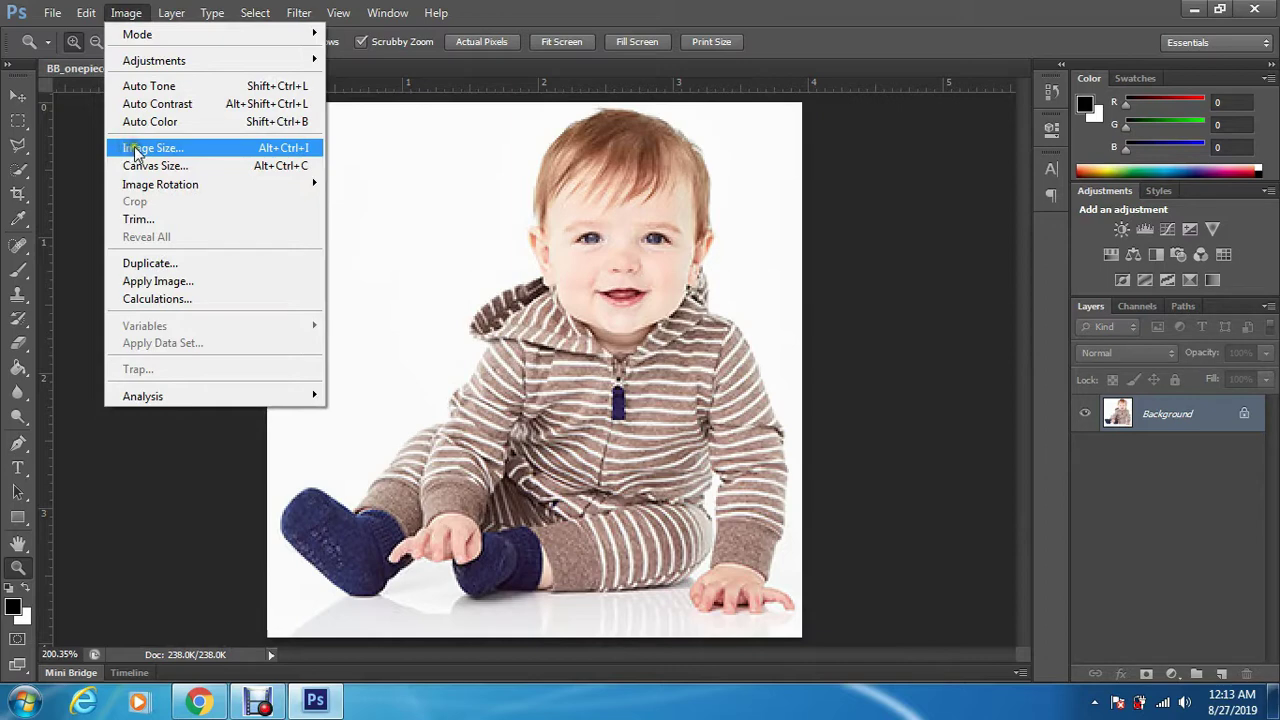
pyautogui.click(185, 150)
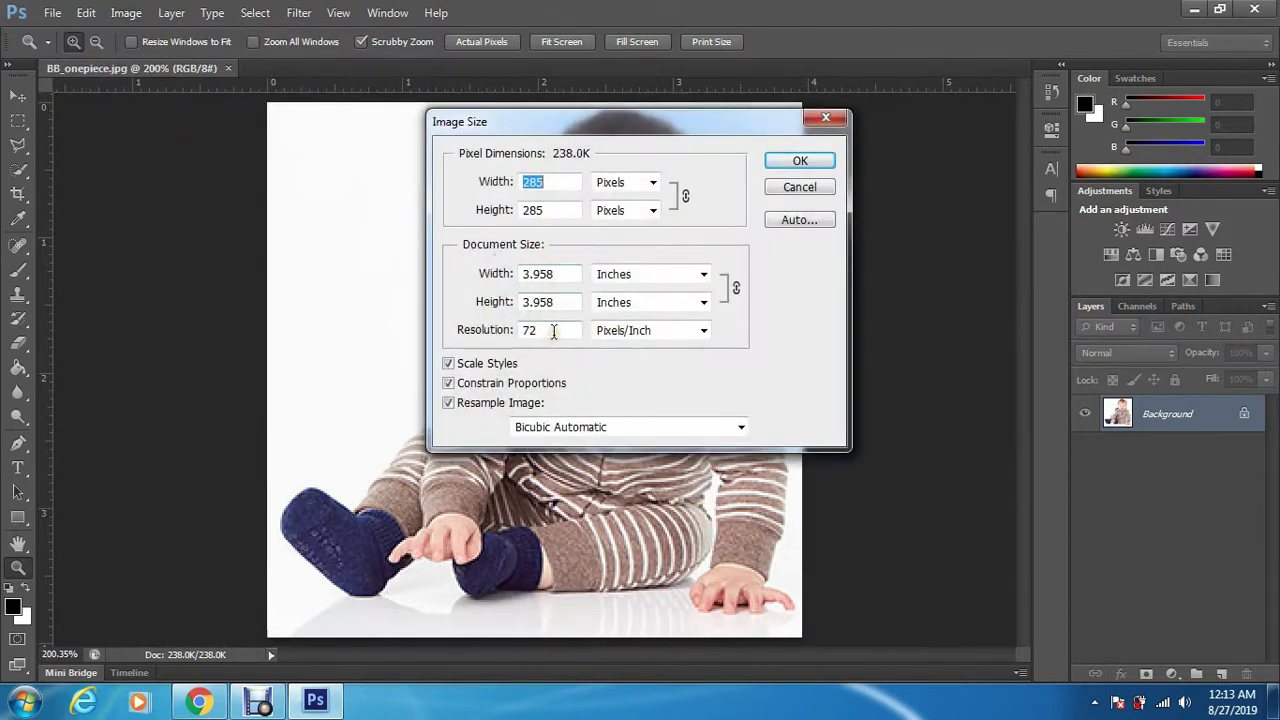
pyautogui.doubleClick(556, 328)
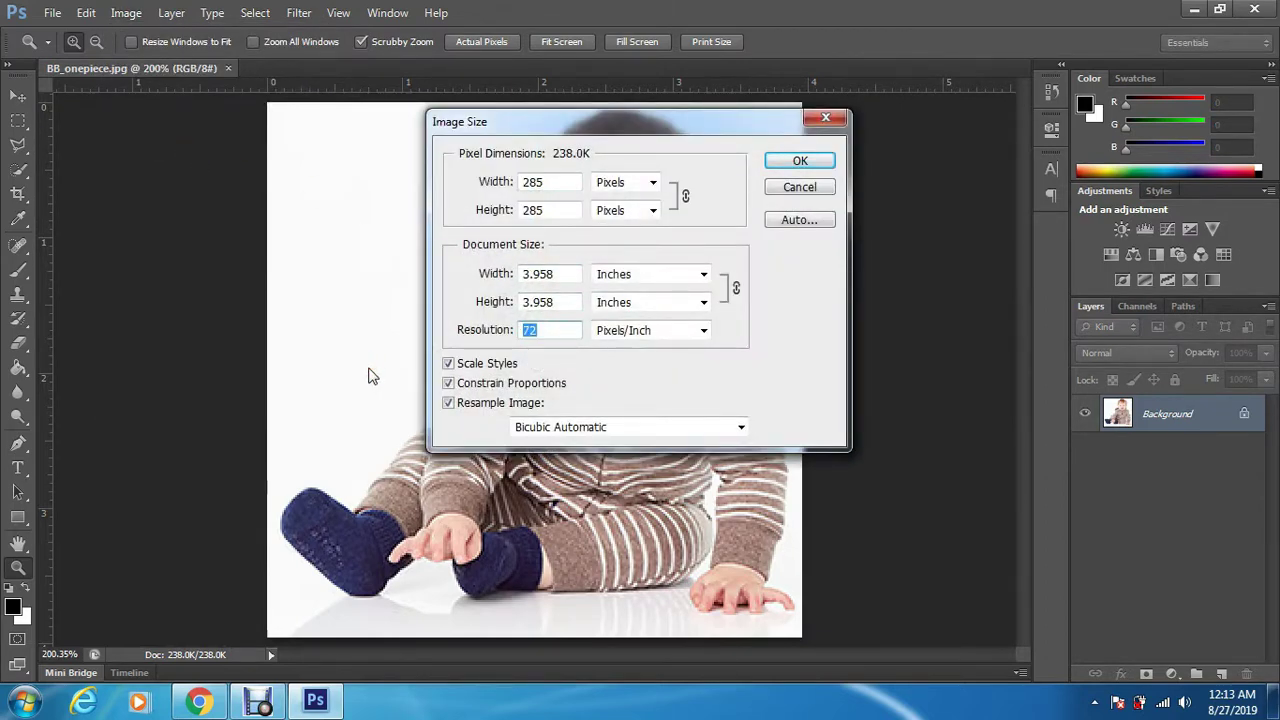
pyautogui.write('600')
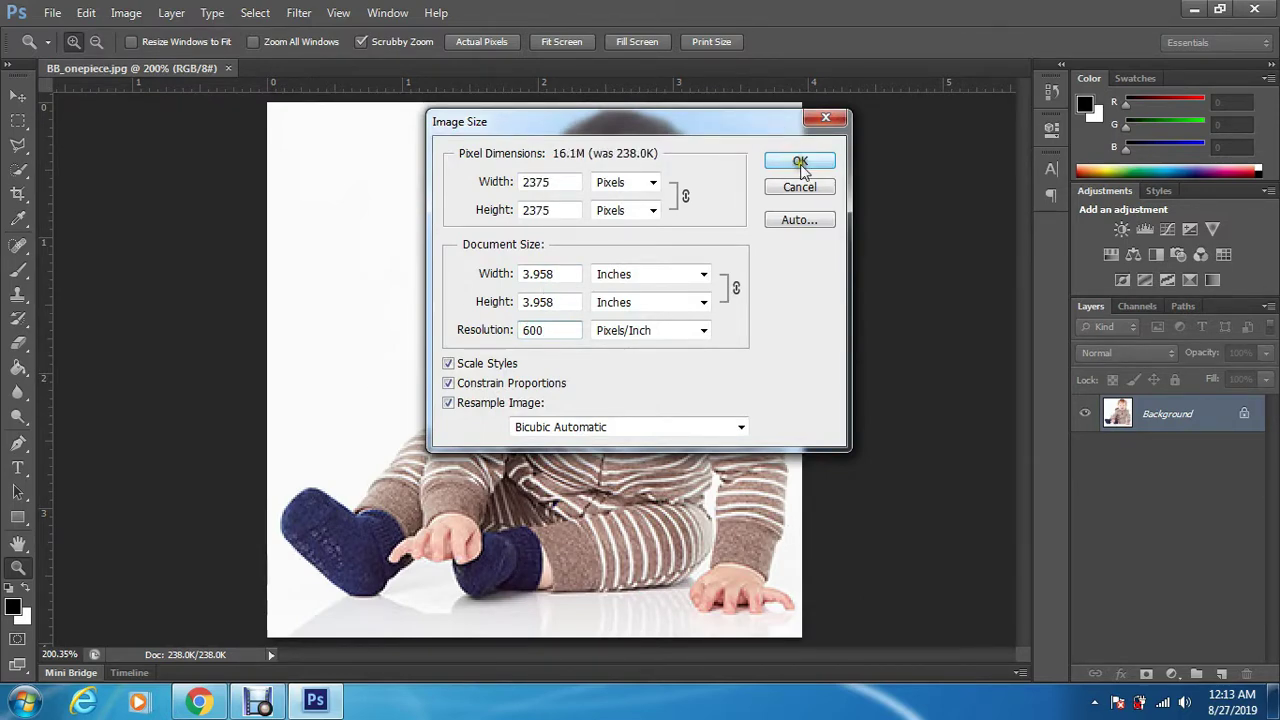
pyautogui.click(800, 162)
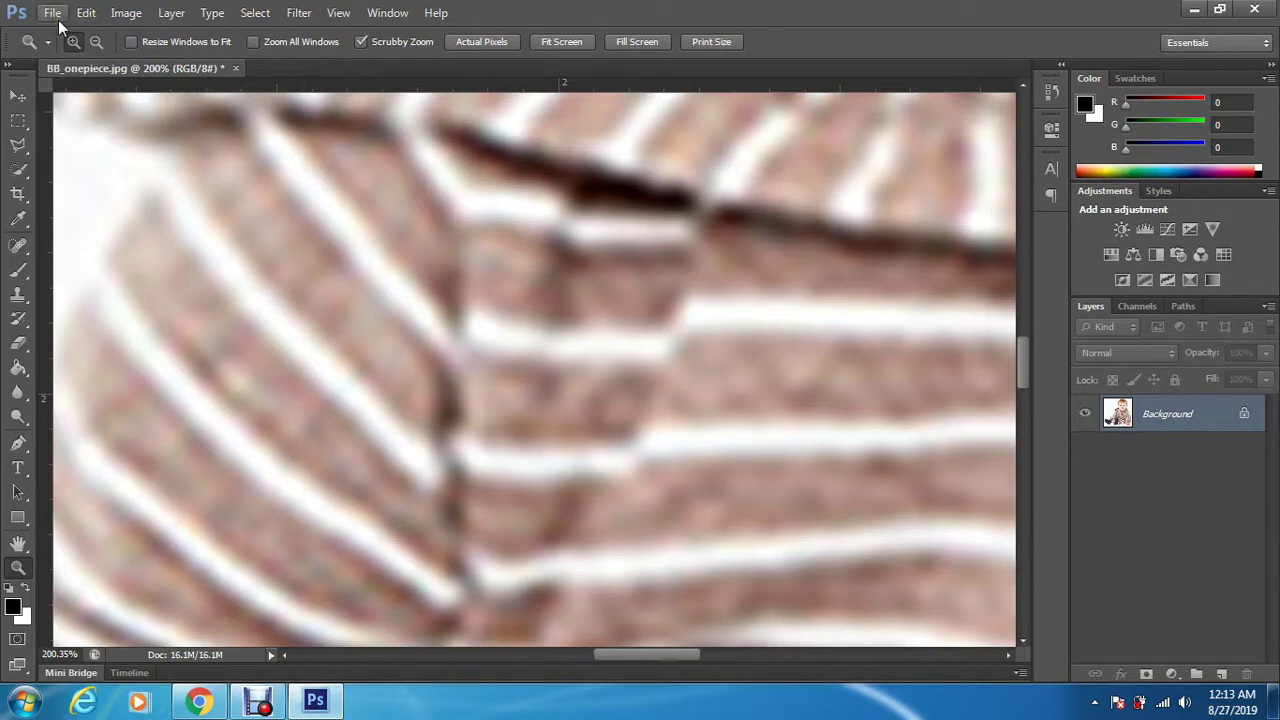
# Duplicate the Background layer and open the Reduce Noise filter for the copy.
pyautogui.hotkey('ctrl', '0')
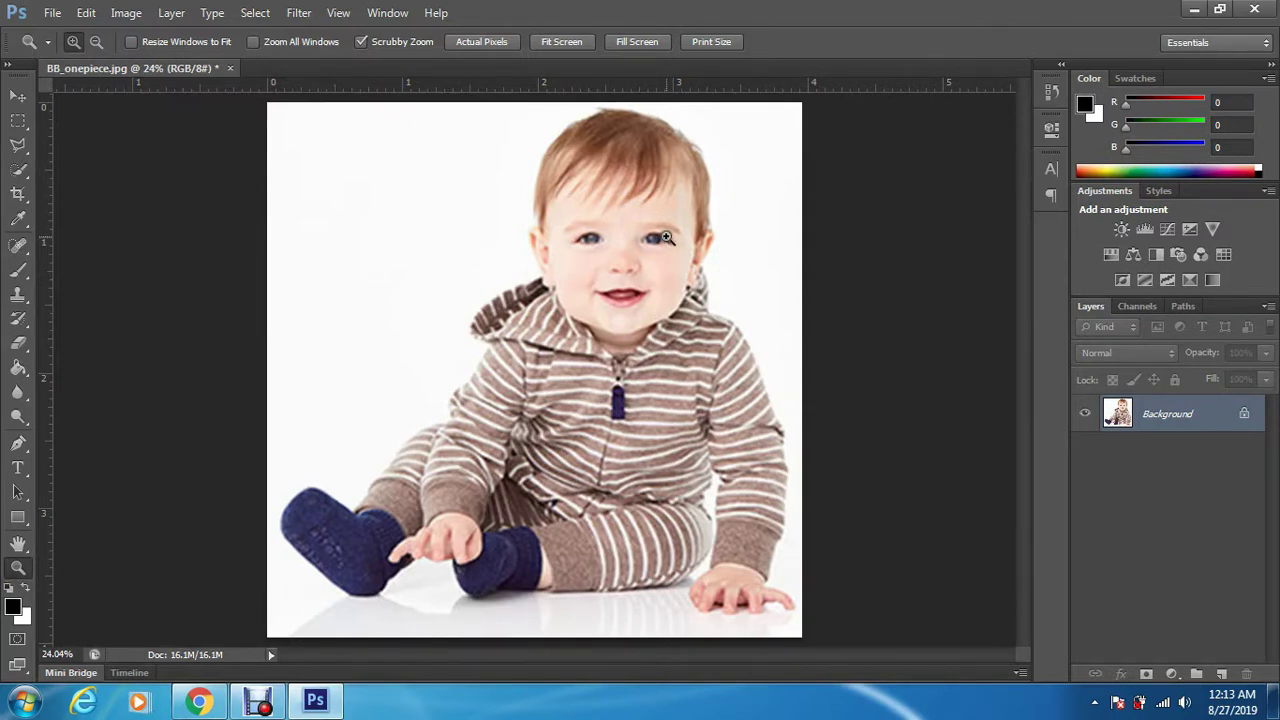
pyautogui.hotkey('ctrl', 'j')
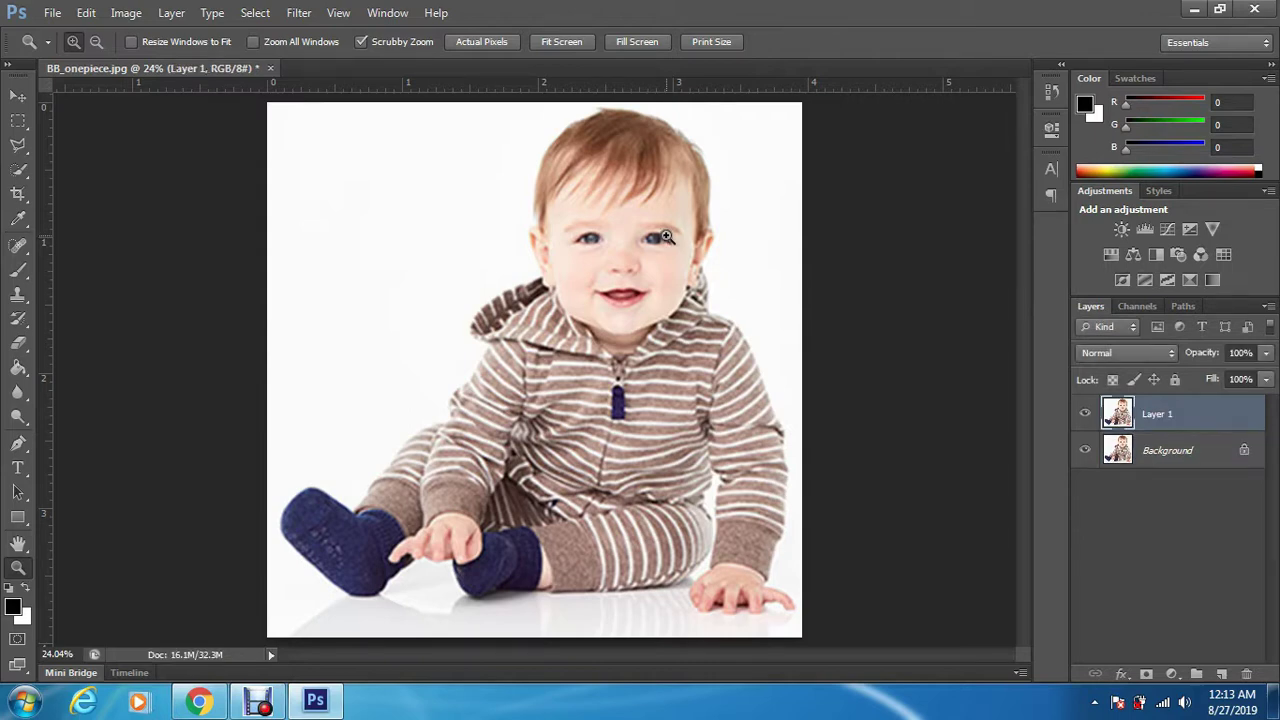
pyautogui.moveTo(655, 213); pyautogui.dragTo(671, 323)
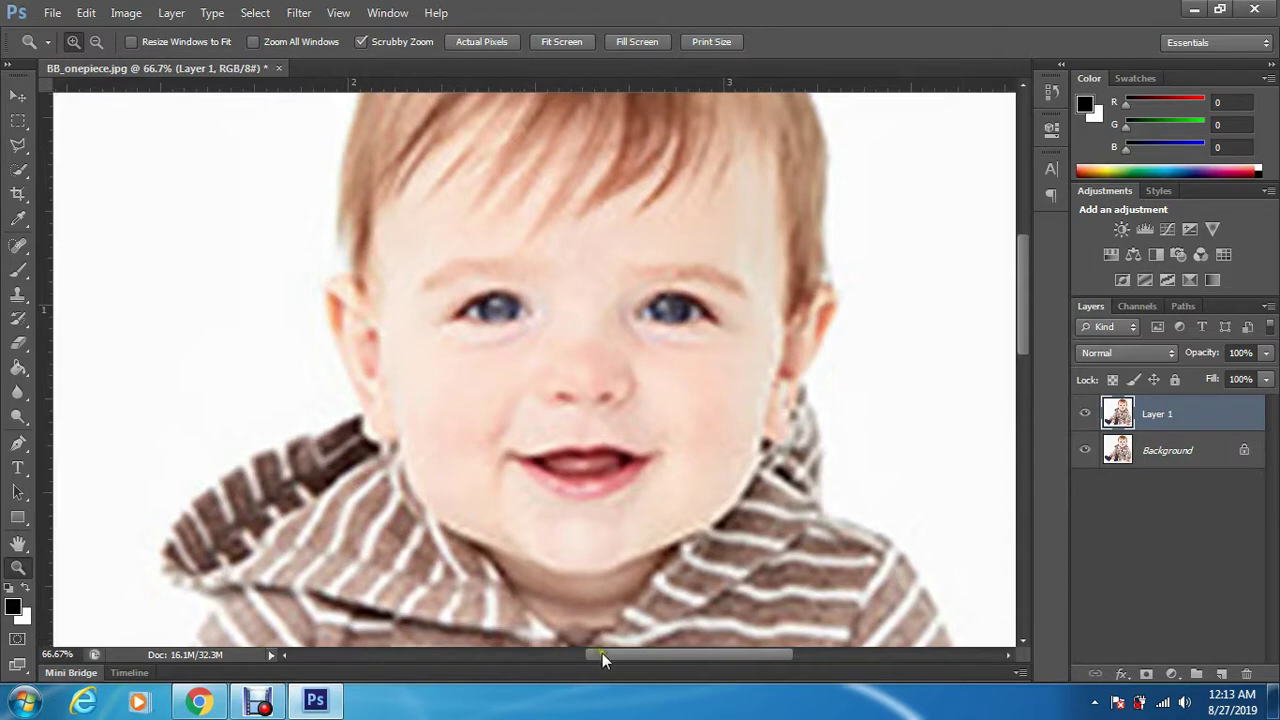
pyautogui.moveTo(602, 653)
pyautogui.mouseDown()
pyautogui.moveTo(649, 658)
pyautogui.moveTo(623, 648)
pyautogui.mouseUp()
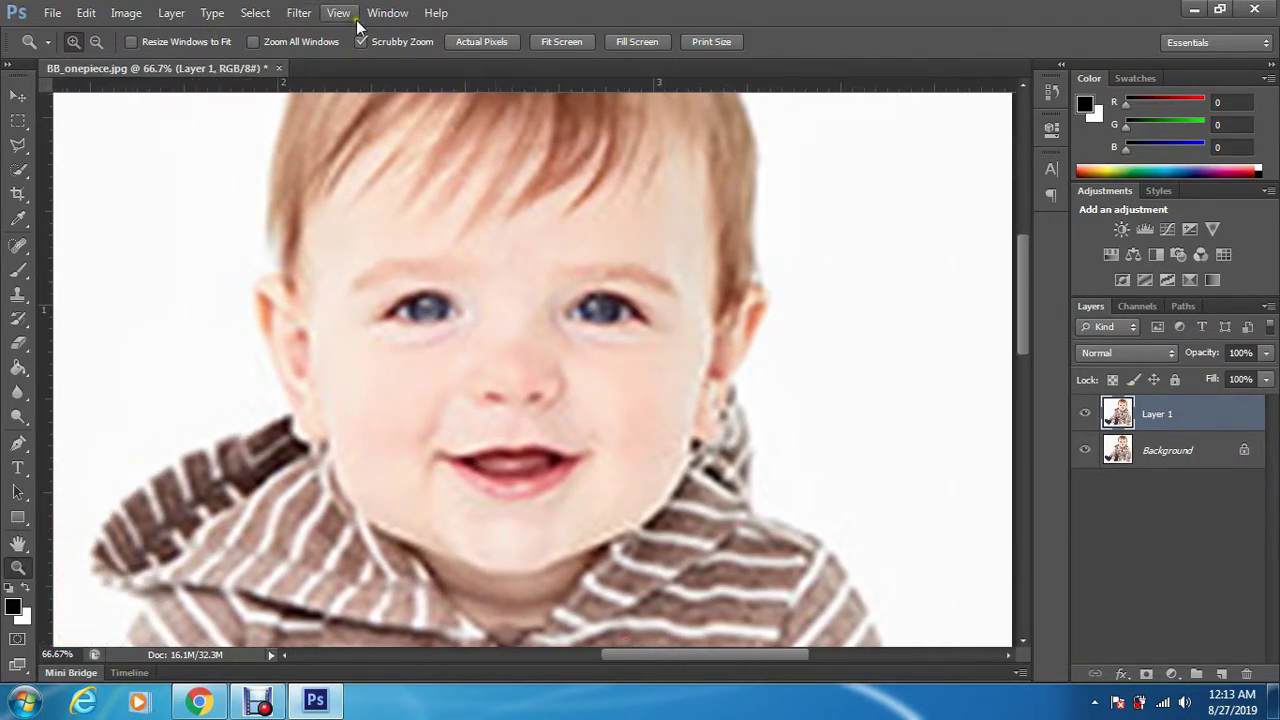
pyautogui.click(300, 13)
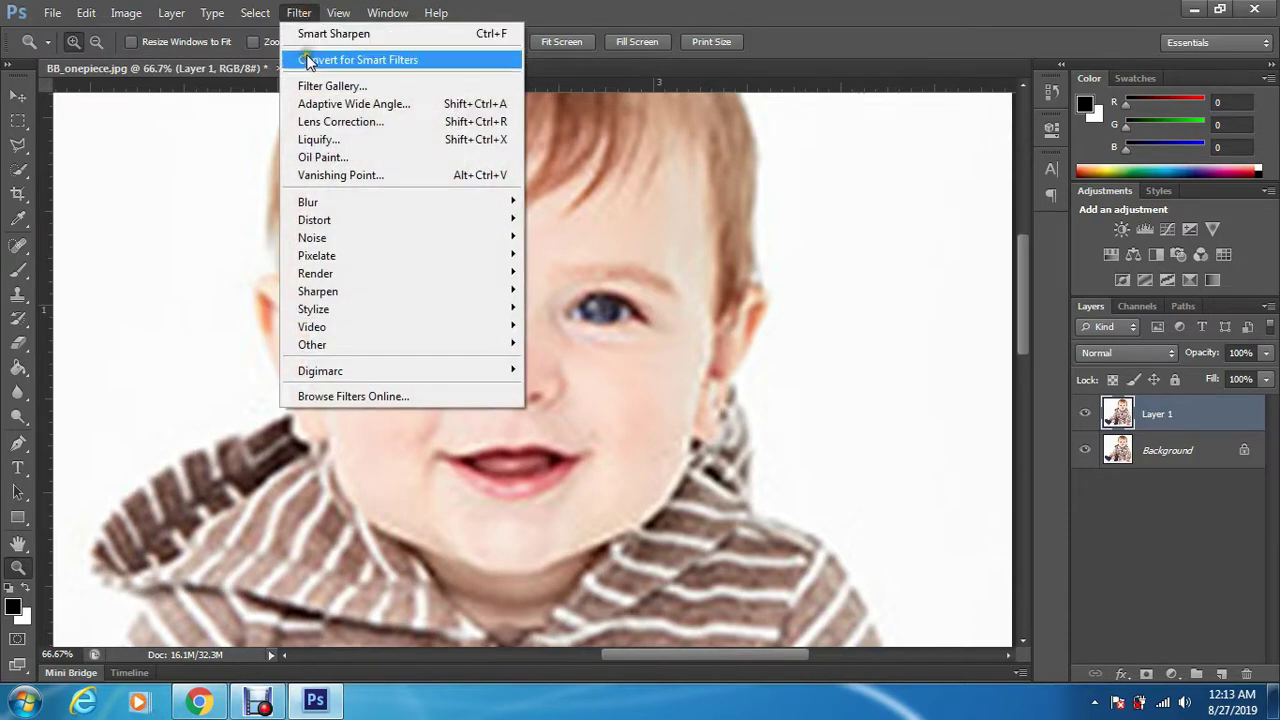
pyautogui.moveTo(335, 241)
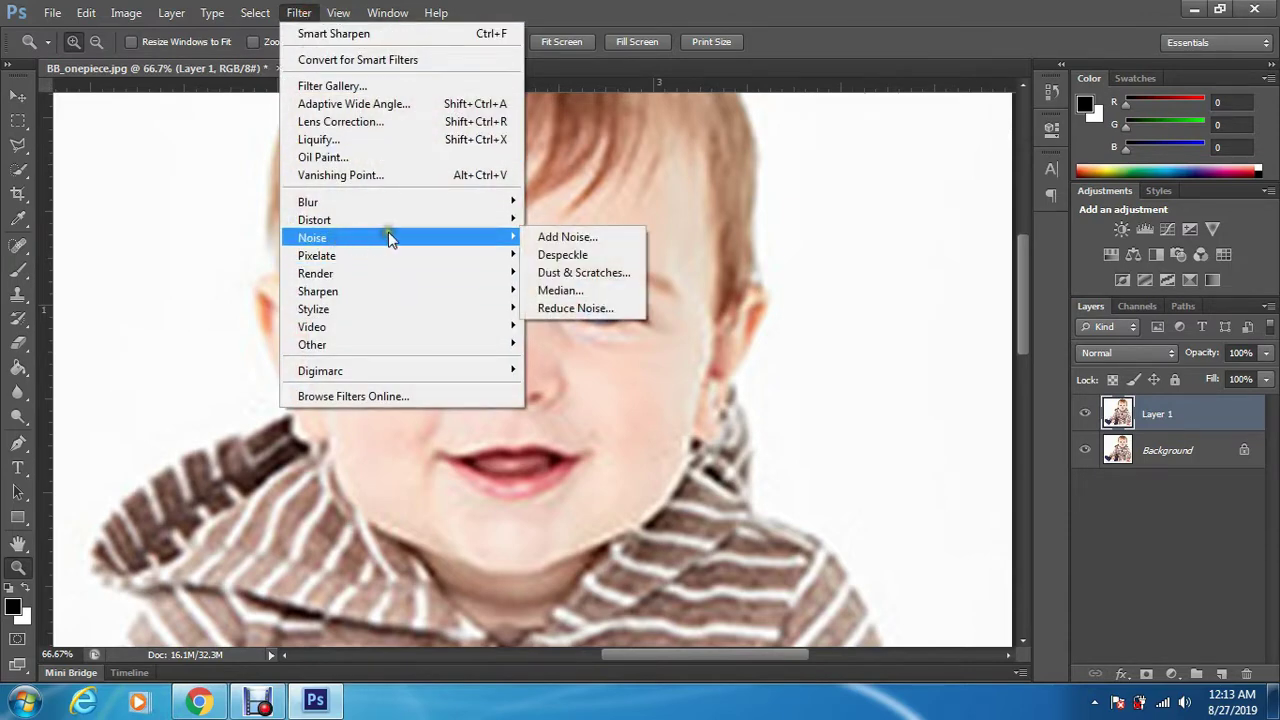
pyautogui.click(566, 310)
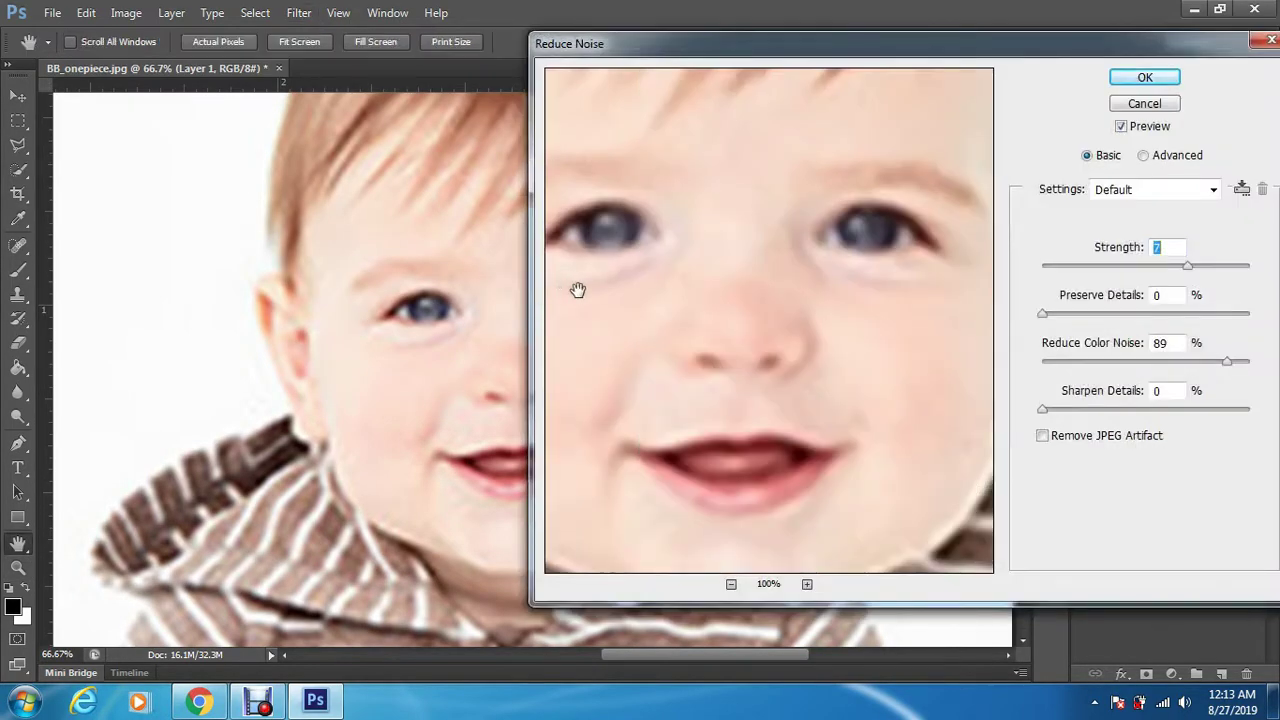
# Switch the Reduce Noise filter to Advanced mode and compare the face with the preview off and on.
pyautogui.click(1122, 127)
pyautogui.click(1122, 127)
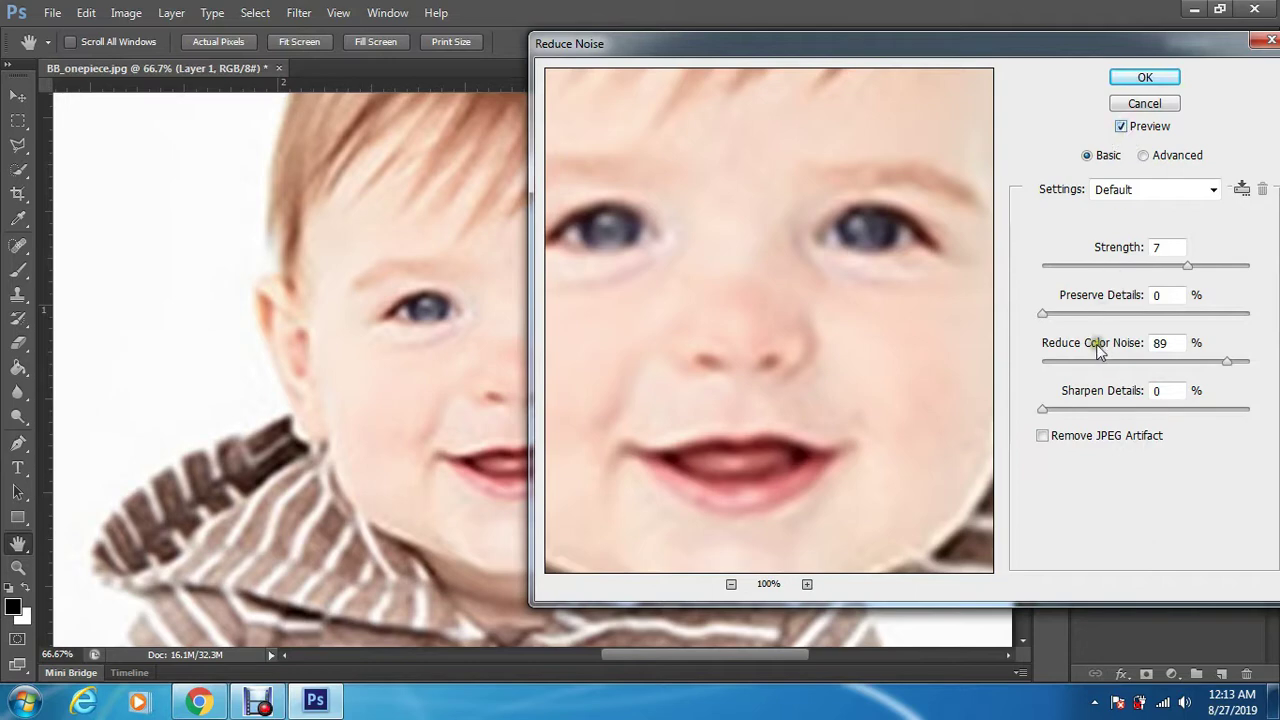
pyautogui.click(1144, 157)
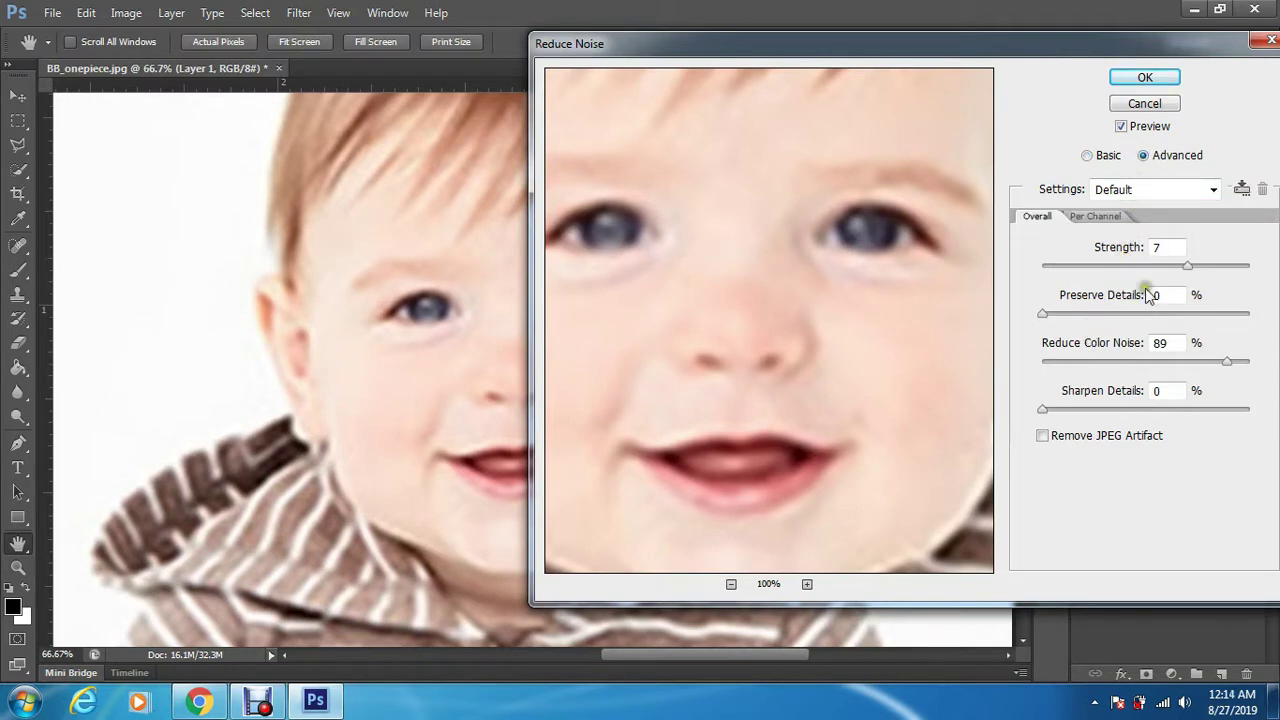
pyautogui.click(1120, 129)
pyautogui.click(1120, 128)
# Set the Reduce Noise strength to 6 and compare the face with the preview off and on.
pyautogui.moveTo(1183, 268); pyautogui.dragTo(1162, 268)
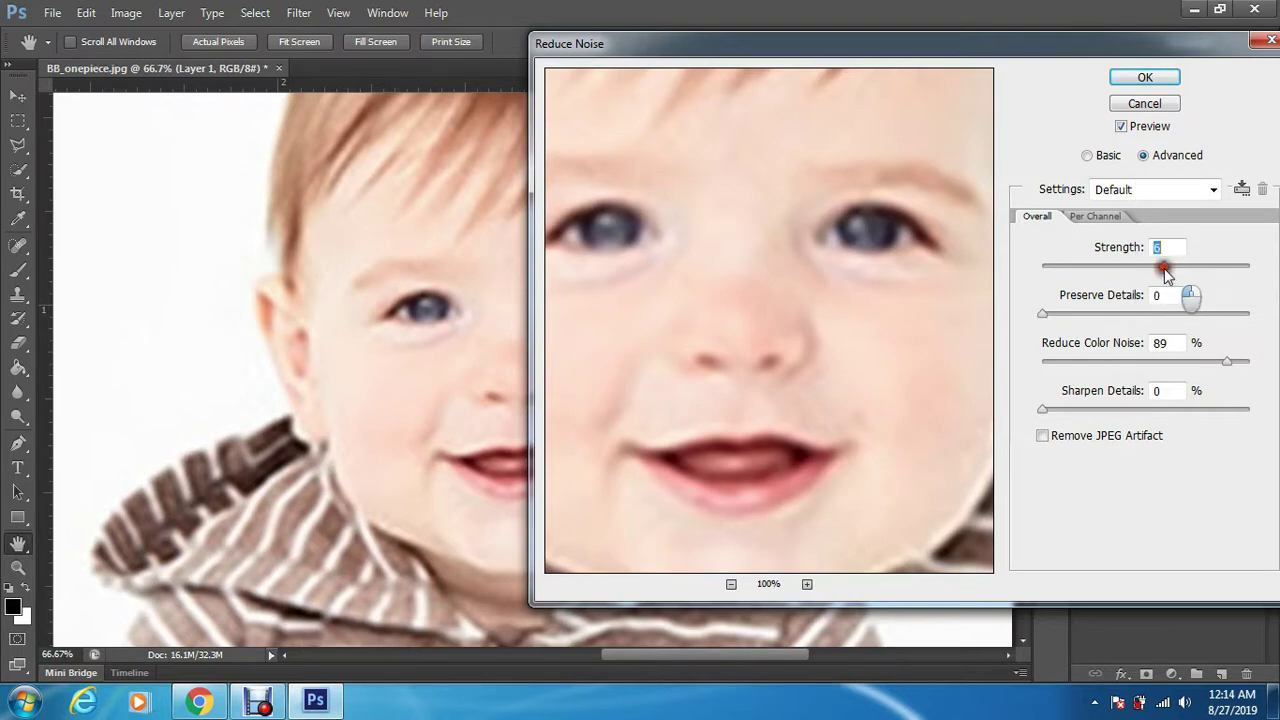
pyautogui.click(1146, 131)
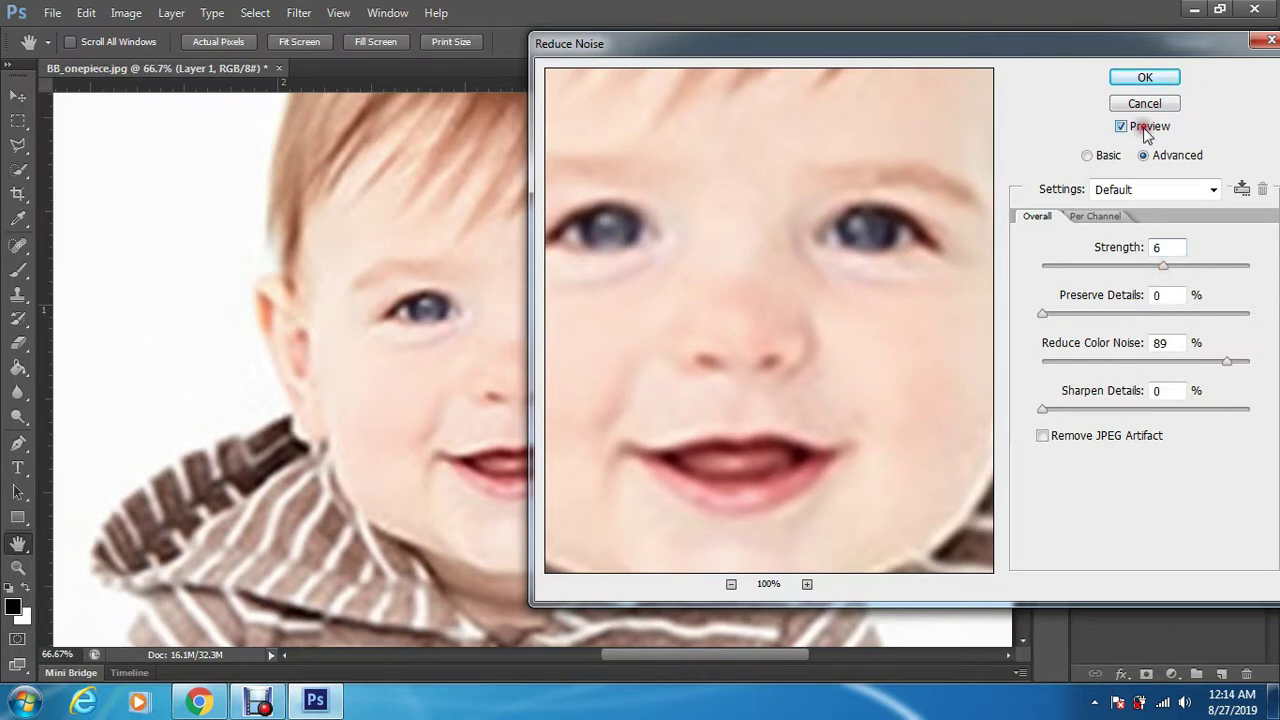
pyautogui.click(1146, 131)
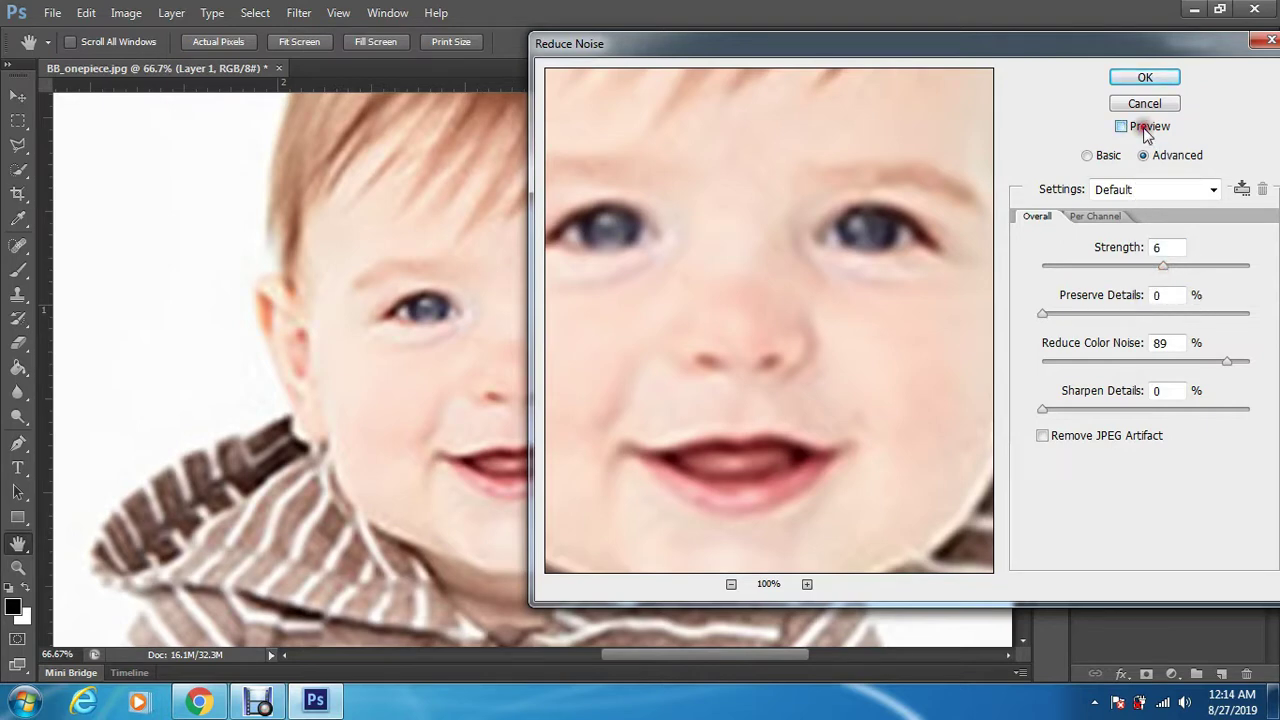
pyautogui.click(1161, 268)
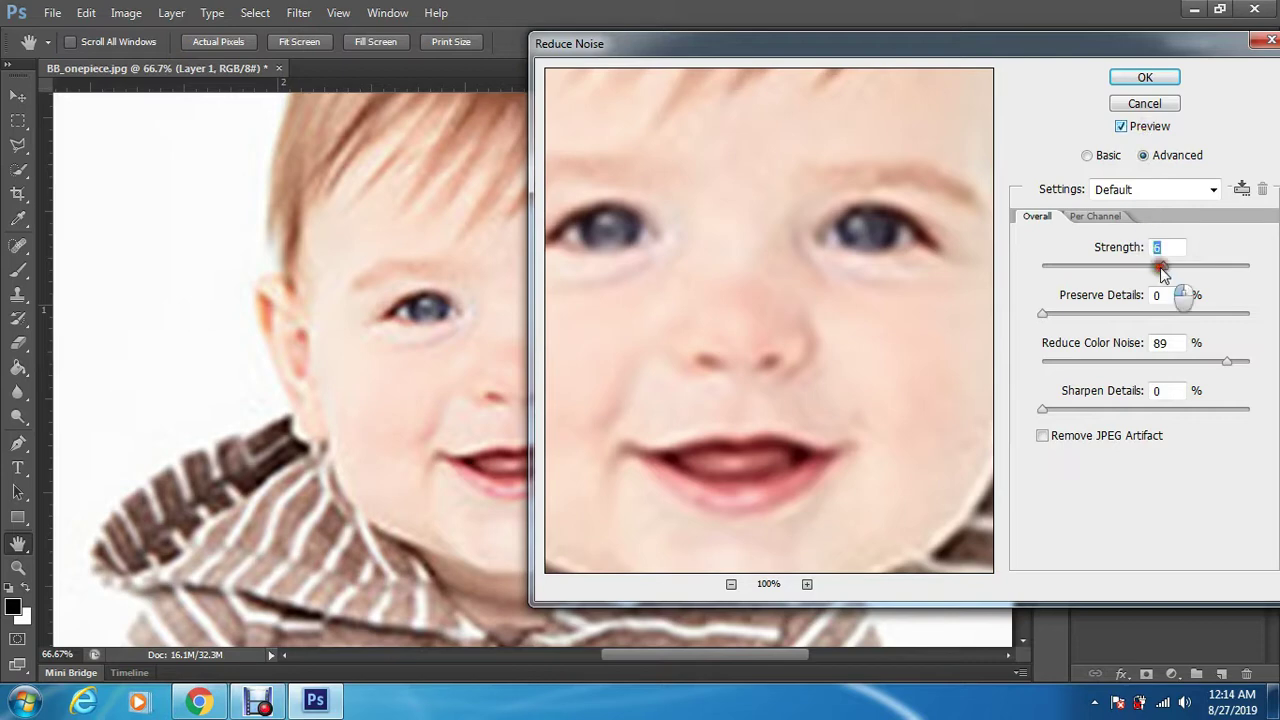
pyautogui.click(1145, 130)
pyautogui.click(1146, 131)
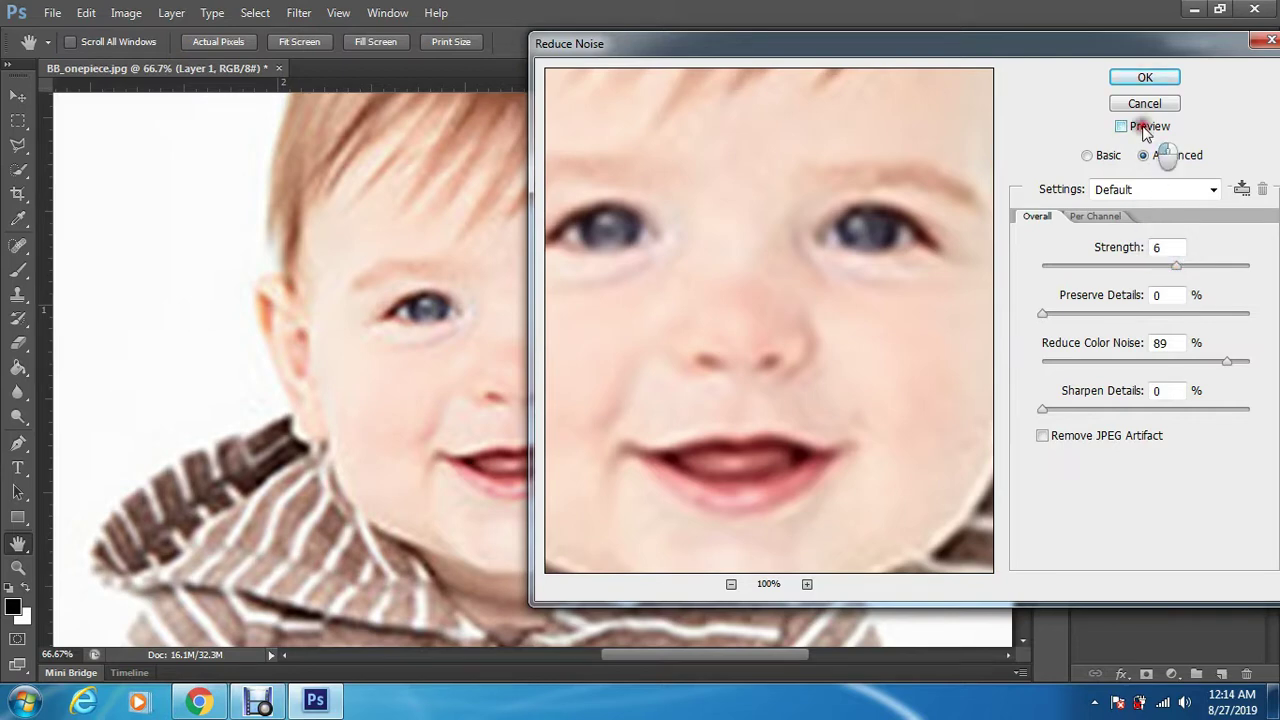
pyautogui.click(1146, 130)
pyautogui.click(1146, 130)
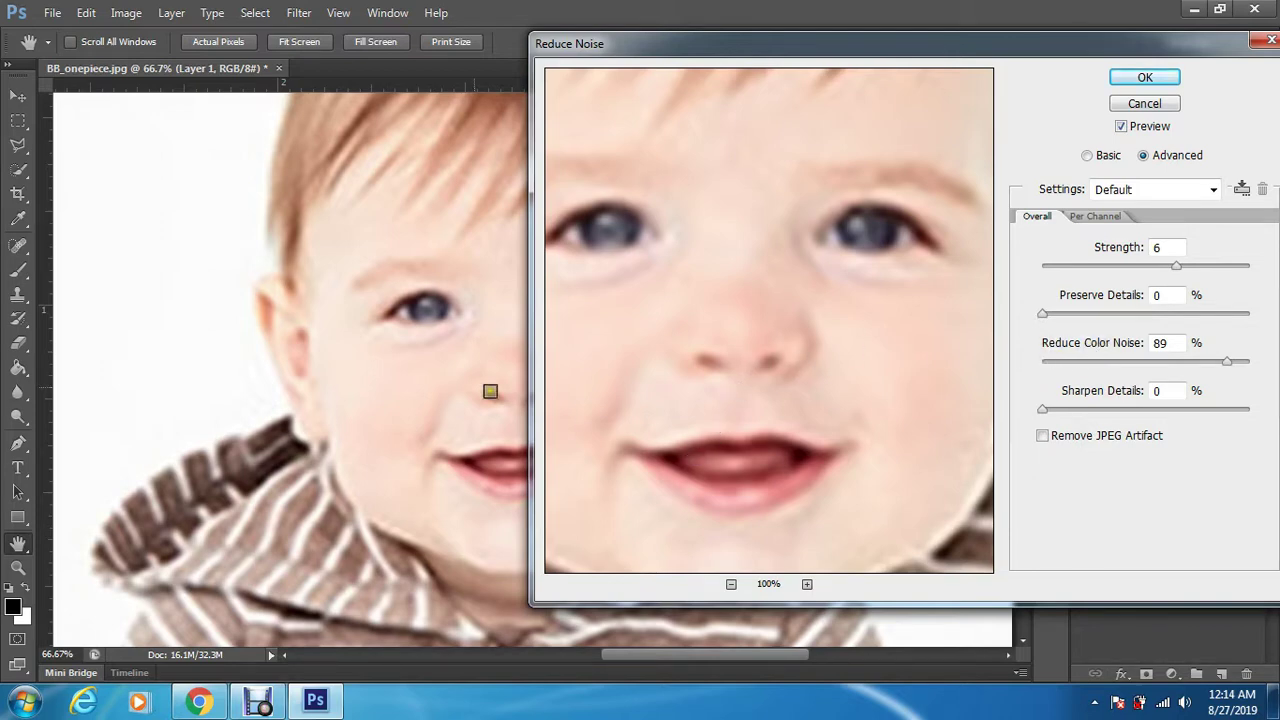
# Set Reduce Color Noise to 80% and compare the face with the preview off and on.
pyautogui.moveTo(1227, 362); pyautogui.dragTo(1208, 360)
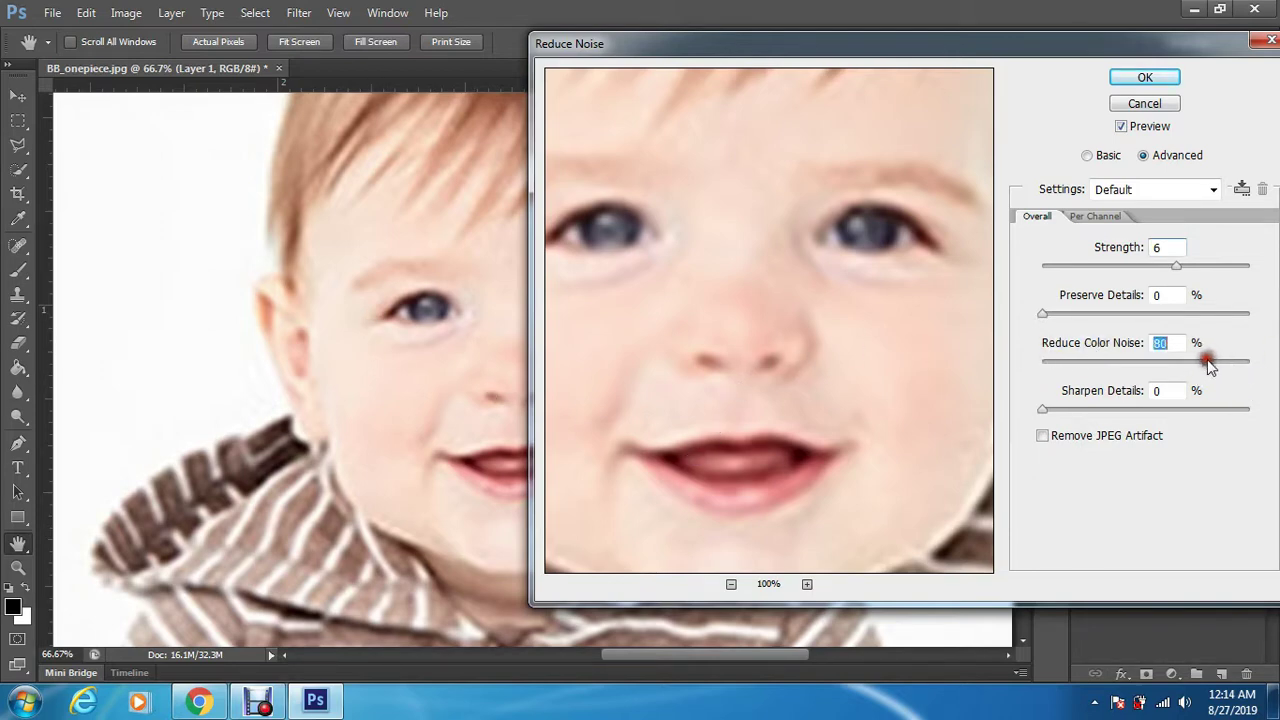
pyautogui.click(1148, 129)
pyautogui.click(1148, 130)
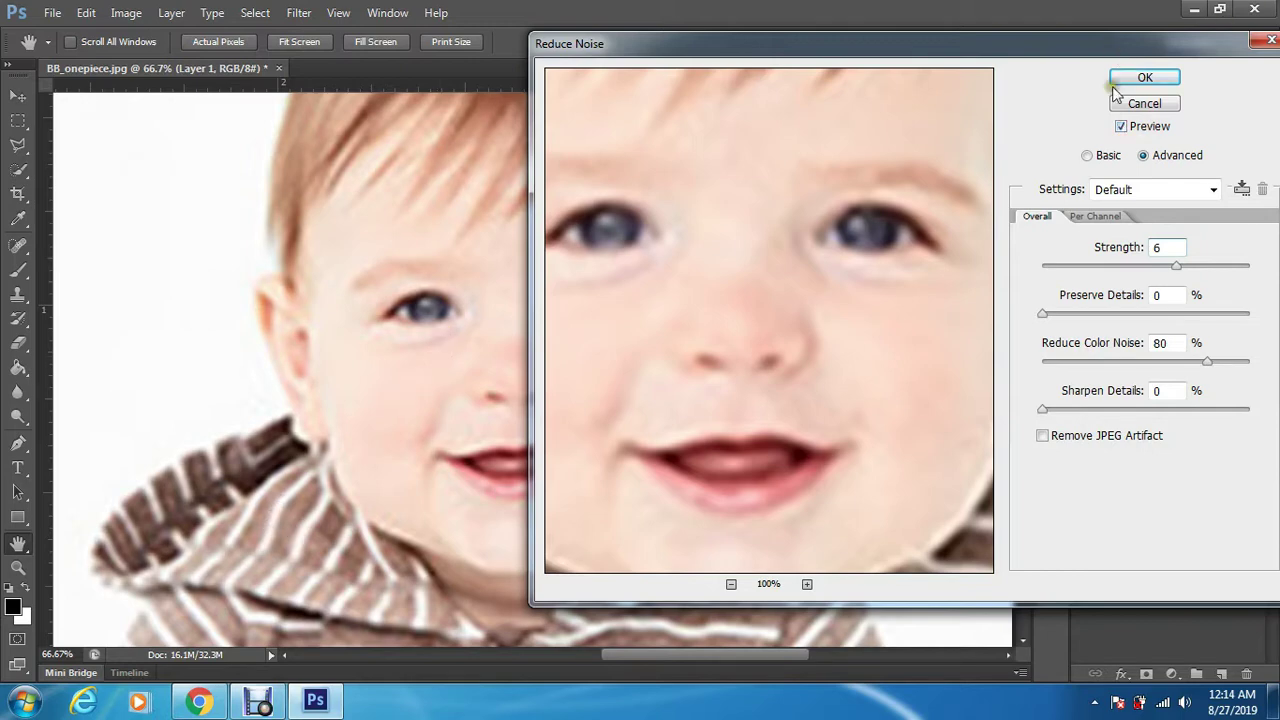
pyautogui.click(1135, 132)
# Set Reduce Color Noise to 87% and compare the face with and without the filter.
pyautogui.moveTo(1207, 362); pyautogui.dragTo(1222, 363)
pyautogui.click(1137, 130)
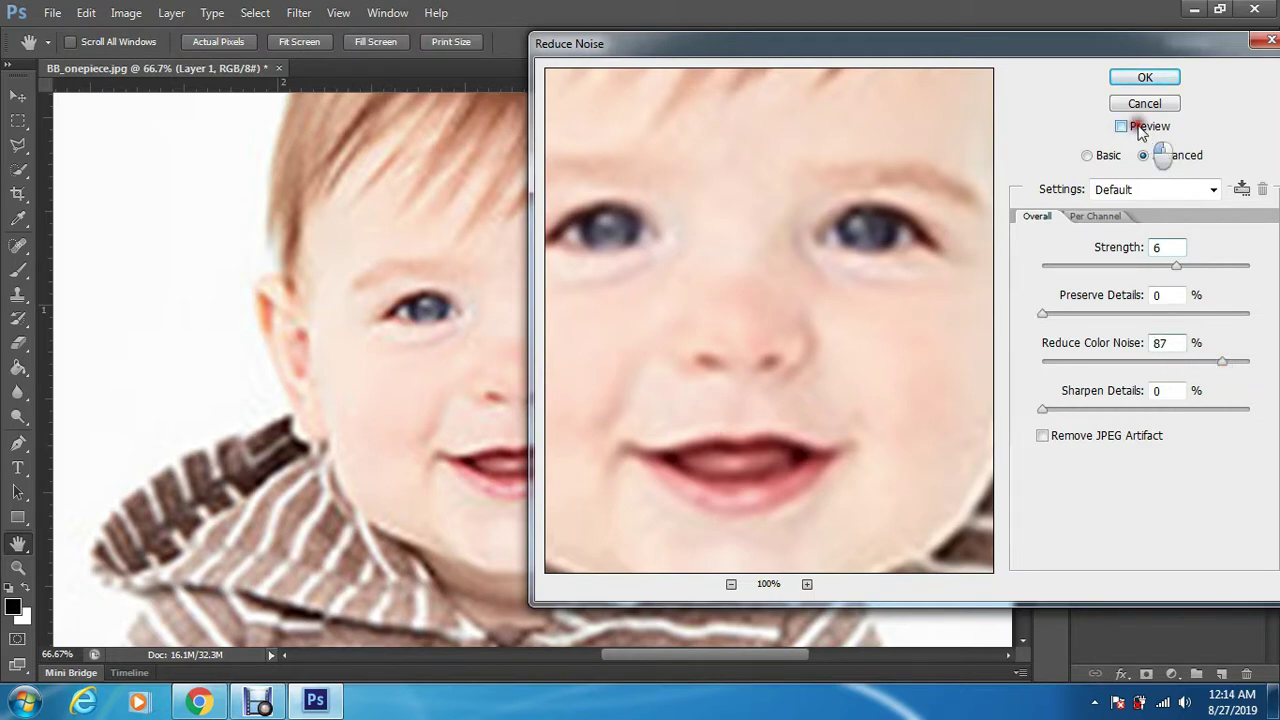
pyautogui.click(1137, 130)
pyautogui.click(1125, 128)
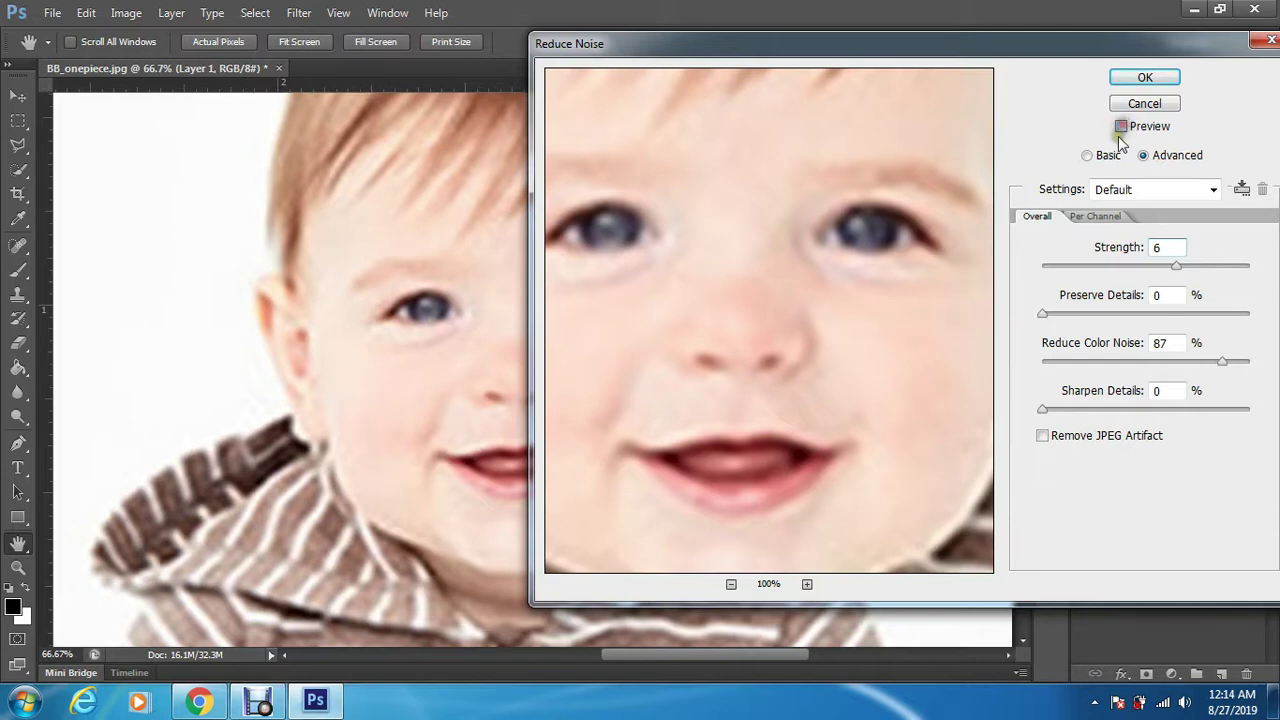
pyautogui.click(1121, 134)
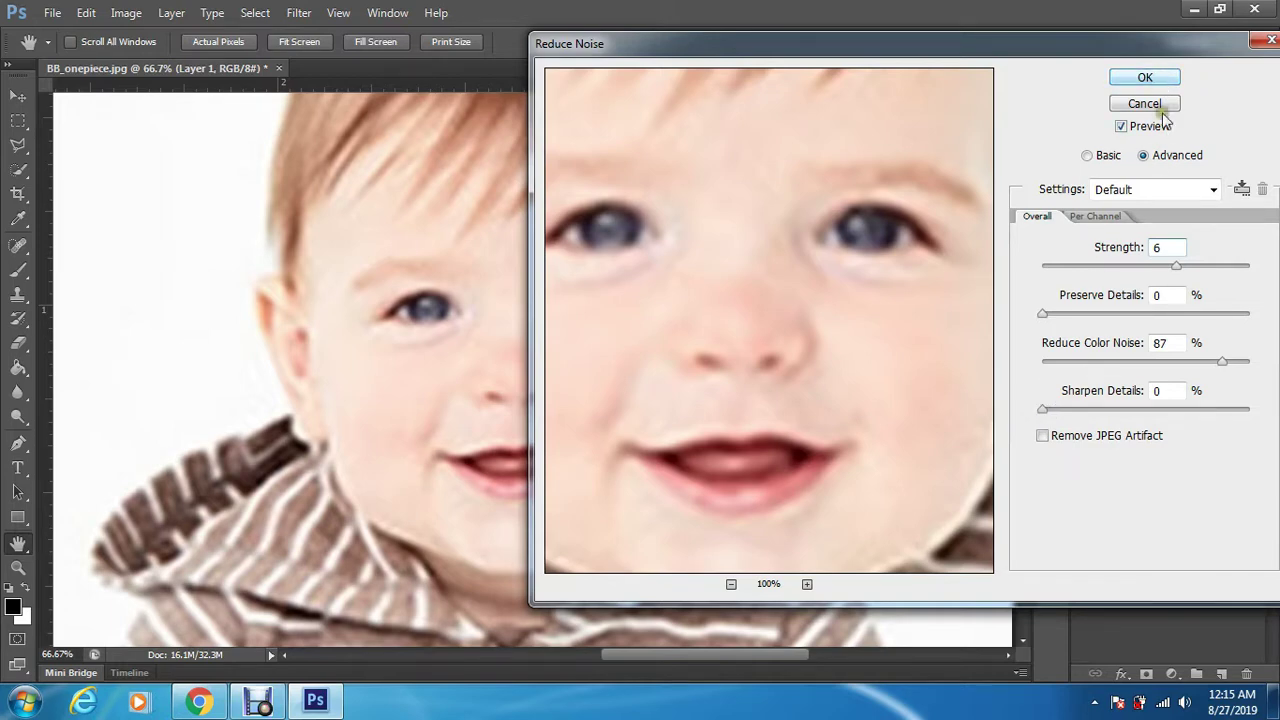
# Set the Reduce Noise strength to 8, compare the face with the preview off and on, and apply the filter.
pyautogui.click(1187, 267)
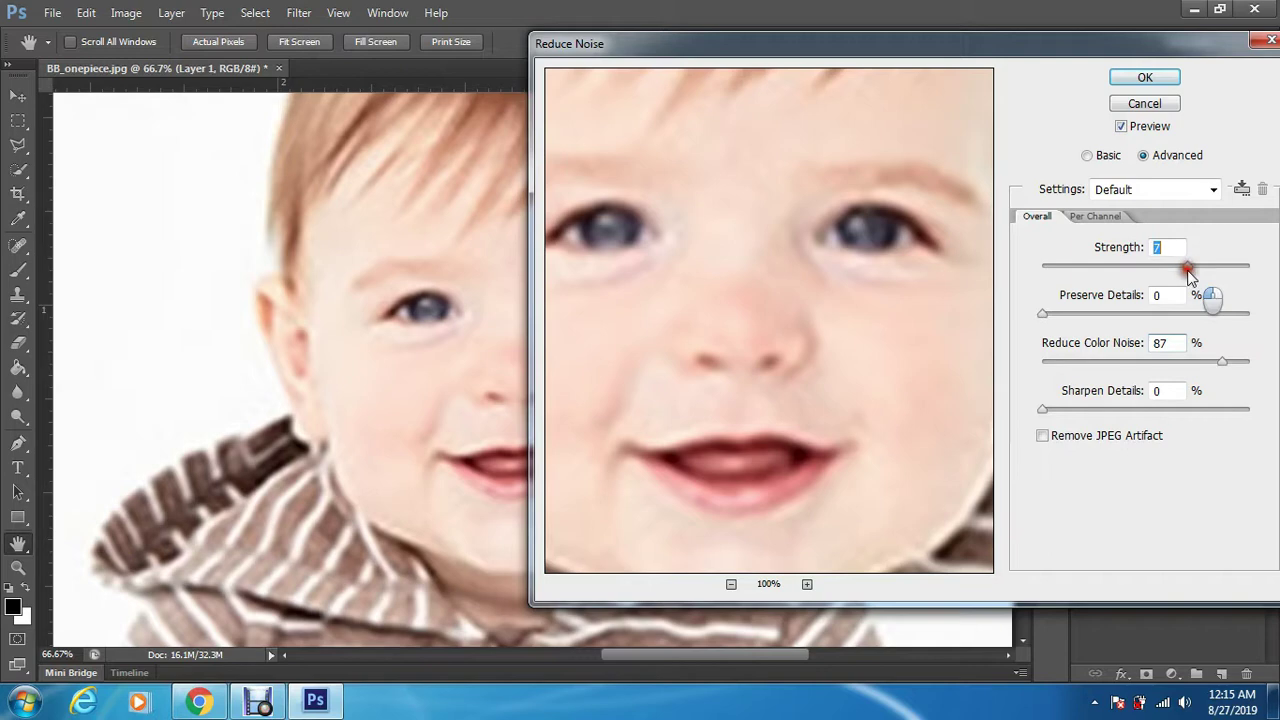
pyautogui.moveTo(1189, 275); pyautogui.dragTo(1201, 277)
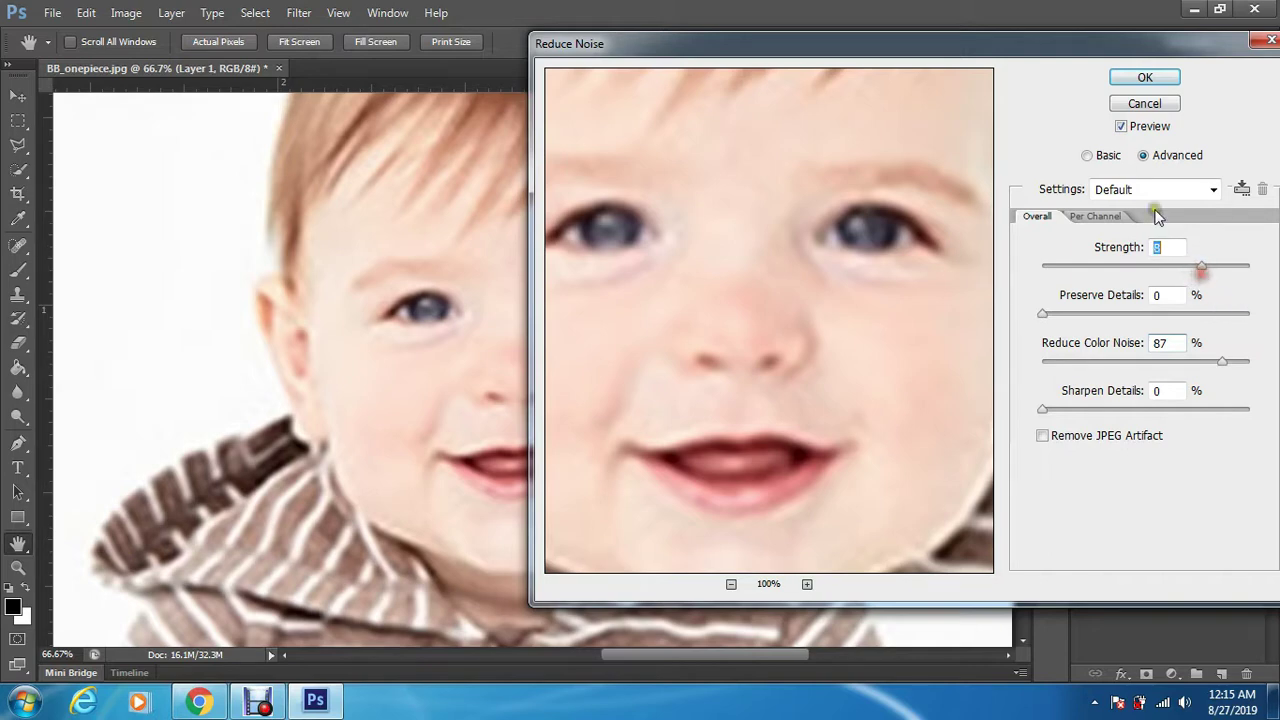
pyautogui.click(1126, 129)
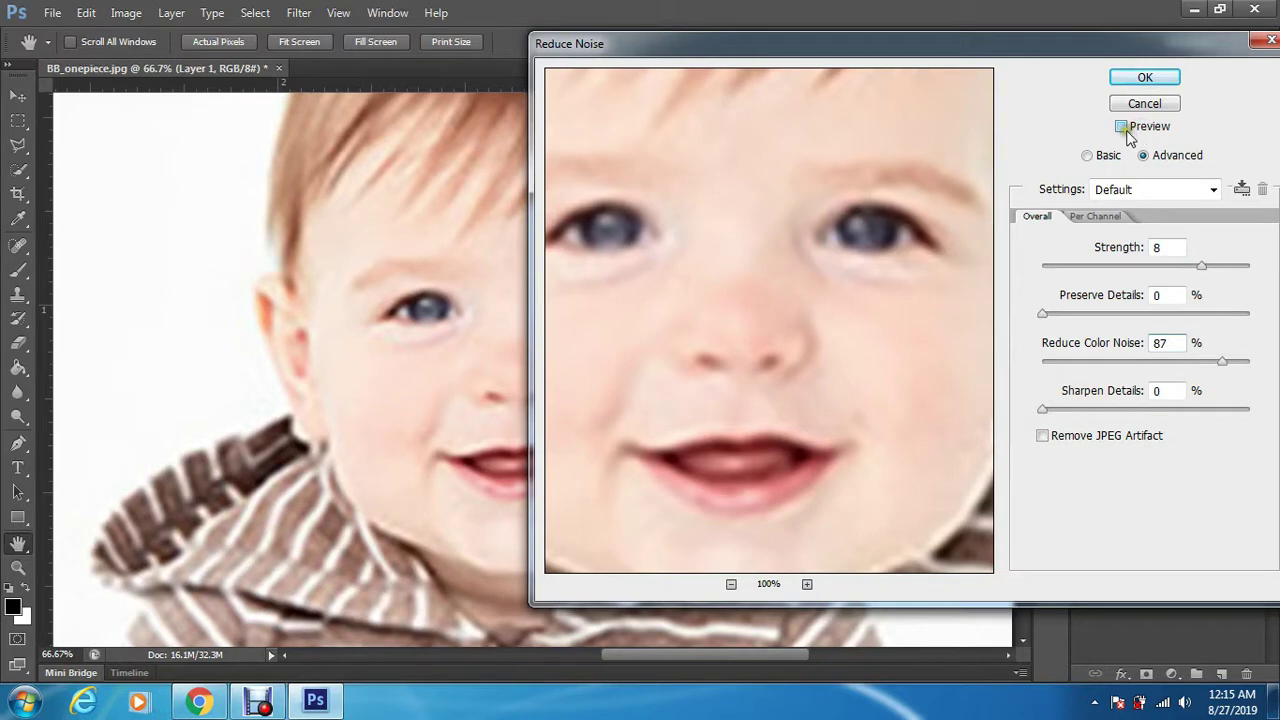
pyautogui.click(1124, 128)
pyautogui.click(1122, 126)
pyautogui.click(1146, 77)
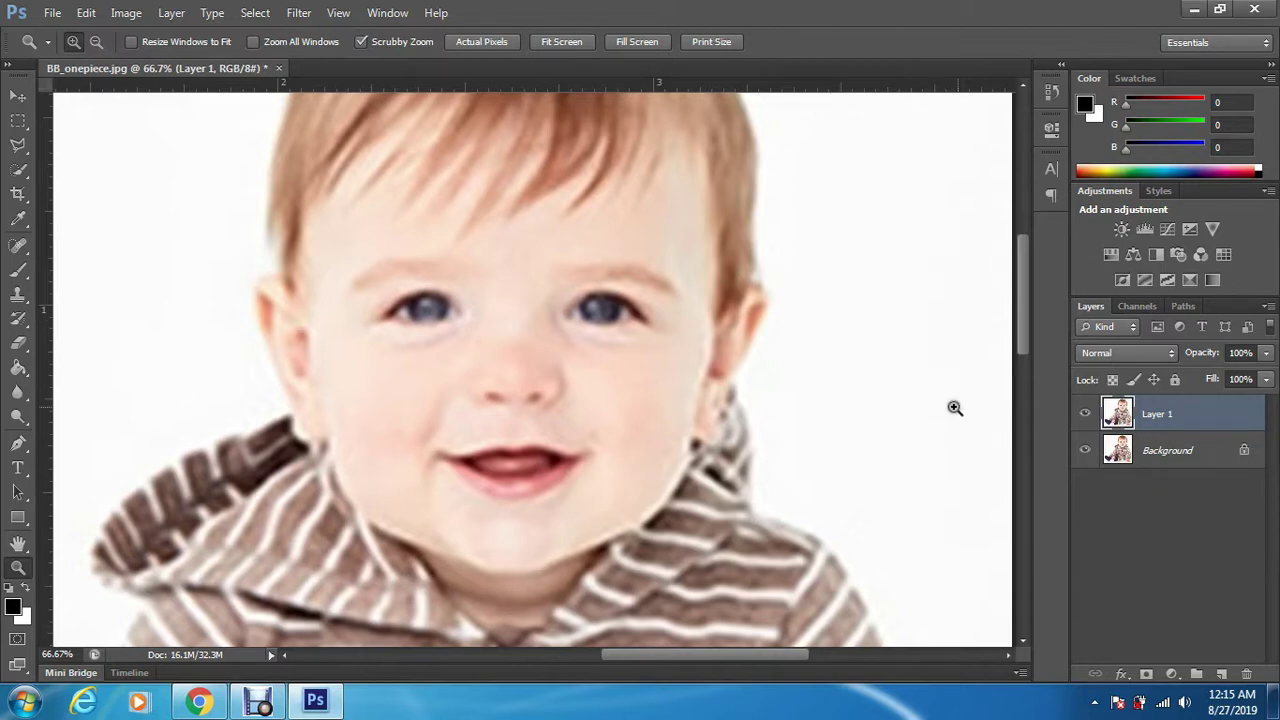
# Toggle the visibility of Layer 1 to compare the noise-reduced face with the original.
pyautogui.click(1084, 420)
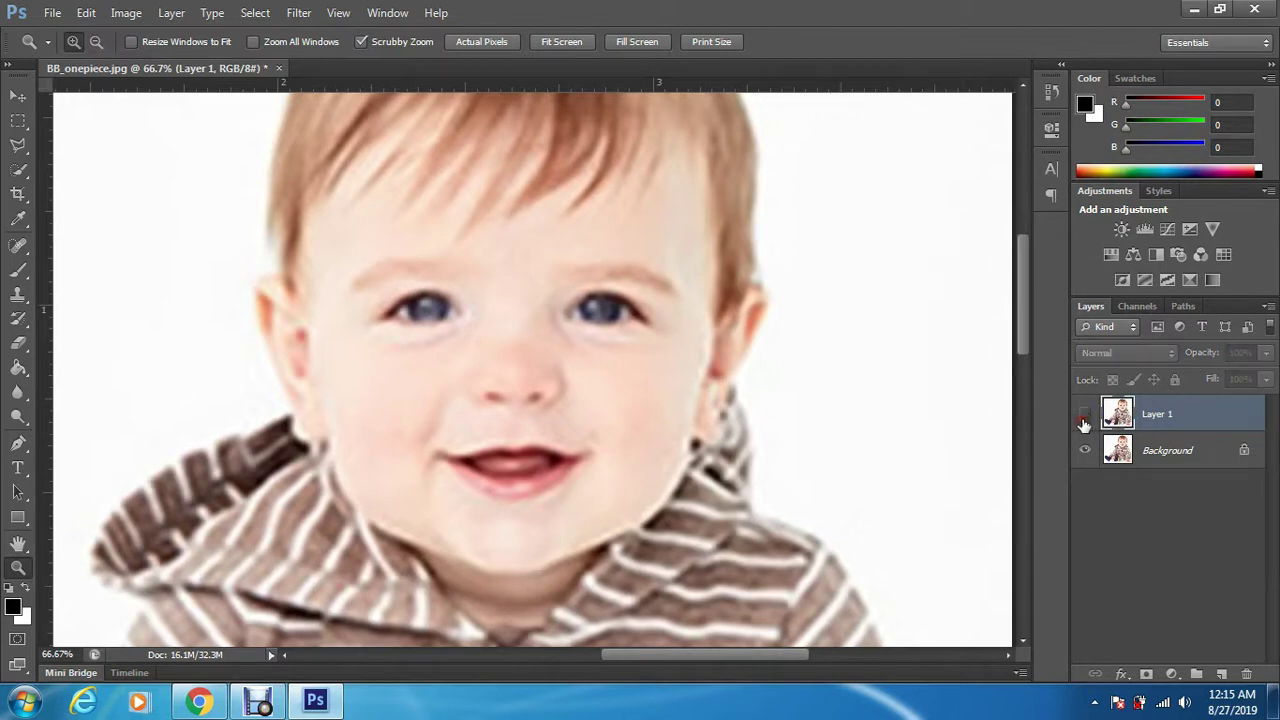
pyautogui.click(1084, 420)
pyautogui.click(1084, 420)
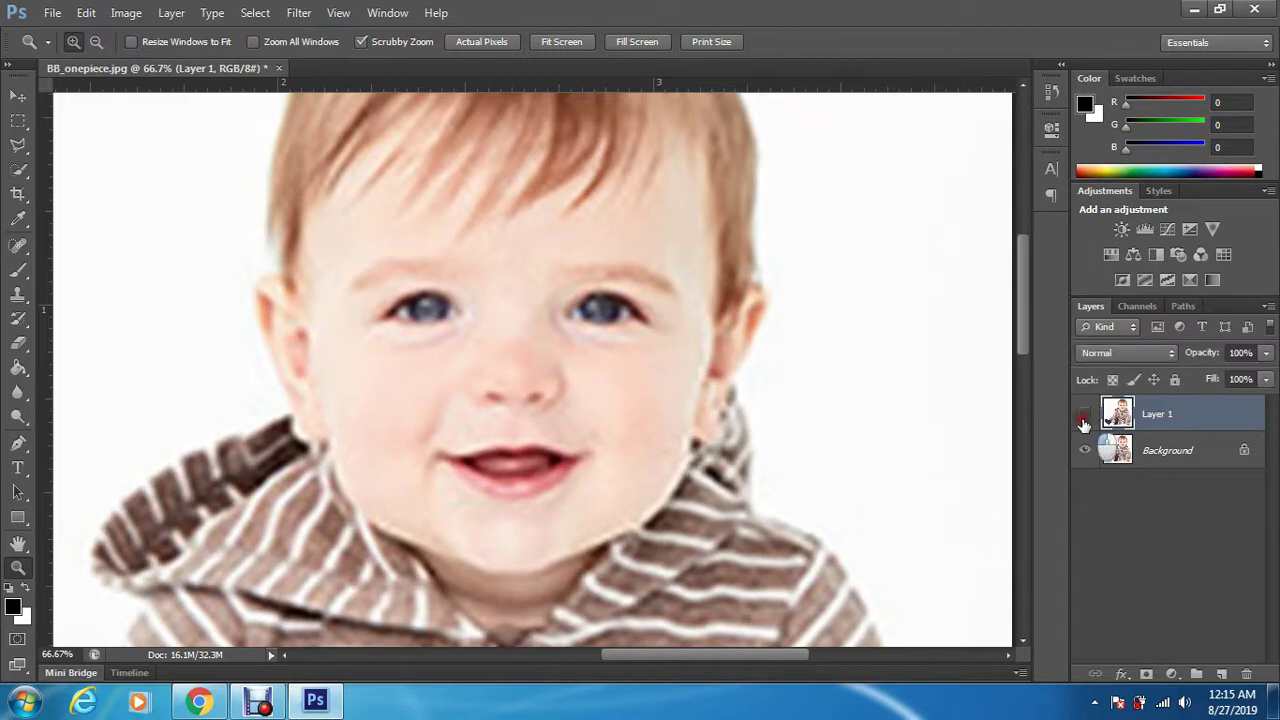
pyautogui.click(1084, 420)
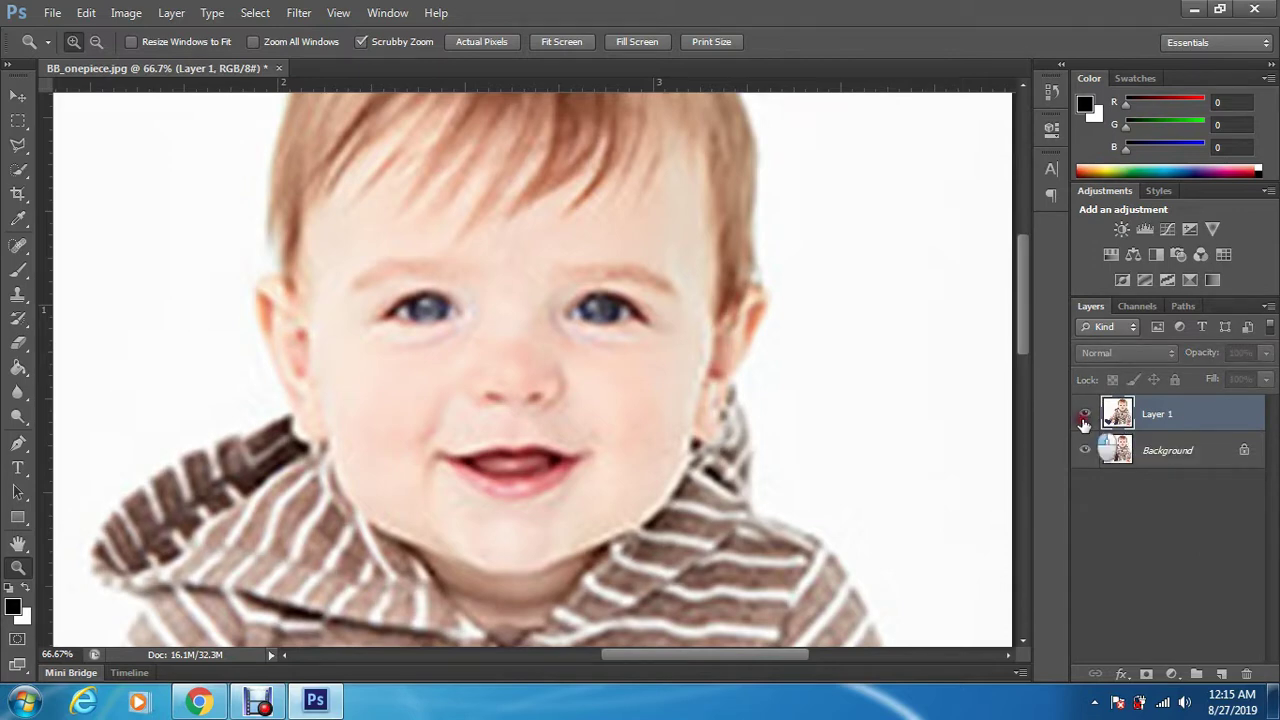
pyautogui.click(1084, 420)
pyautogui.click(1084, 420)
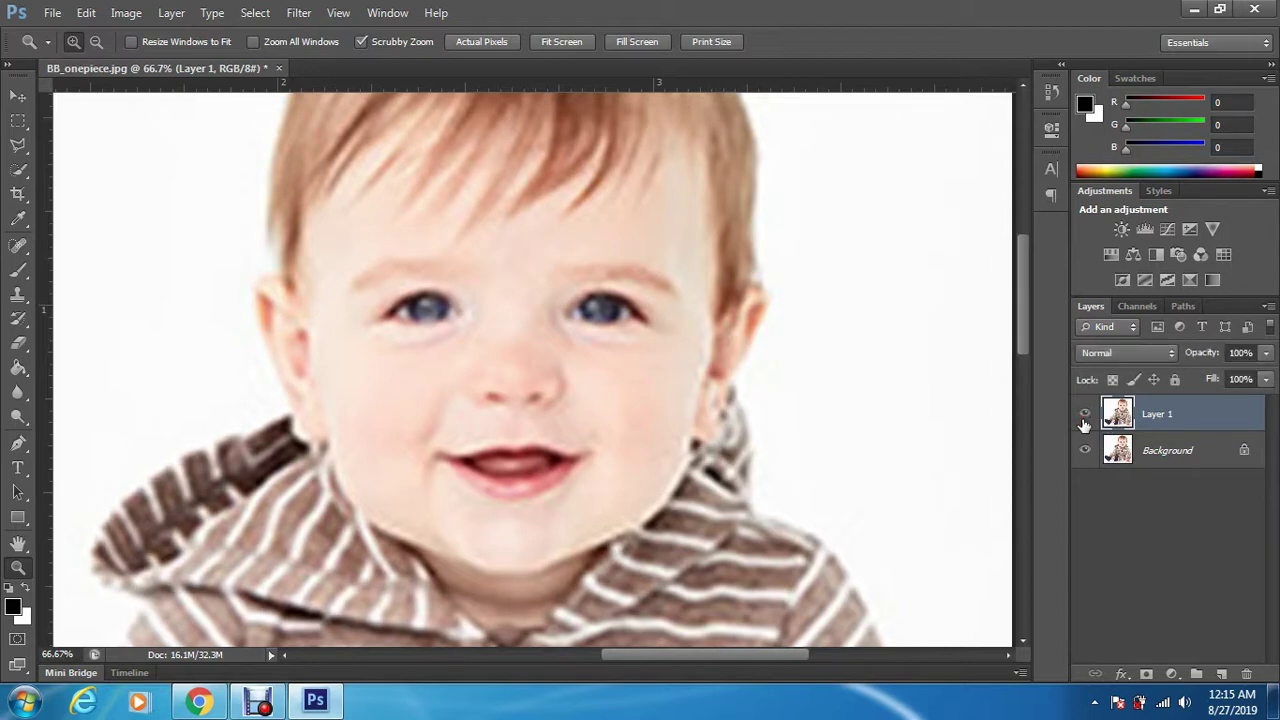
# Duplicate Layer 1 and open the Surface Blur filter on the copy, comparing the face with the preview off and on.
pyautogui.hotkey('ctrl', 'j')
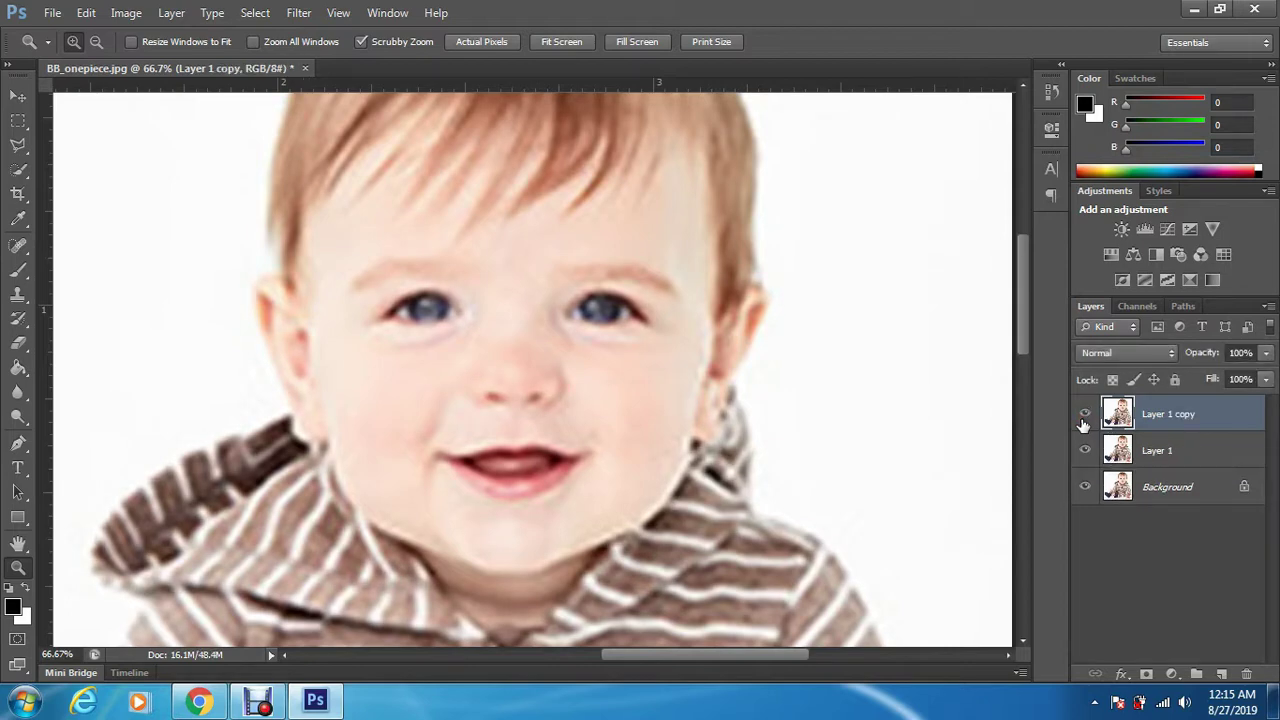
pyautogui.click(311, 15)
pyautogui.moveTo(323, 204)
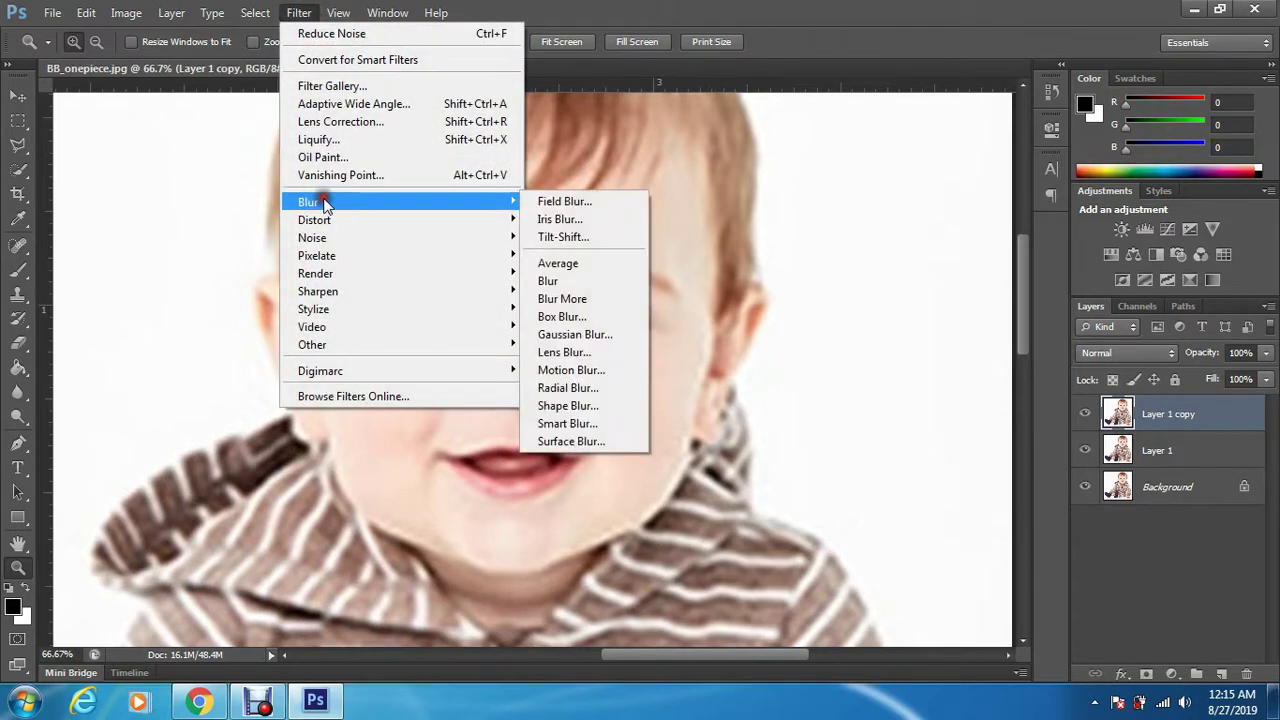
pyautogui.click(575, 442)
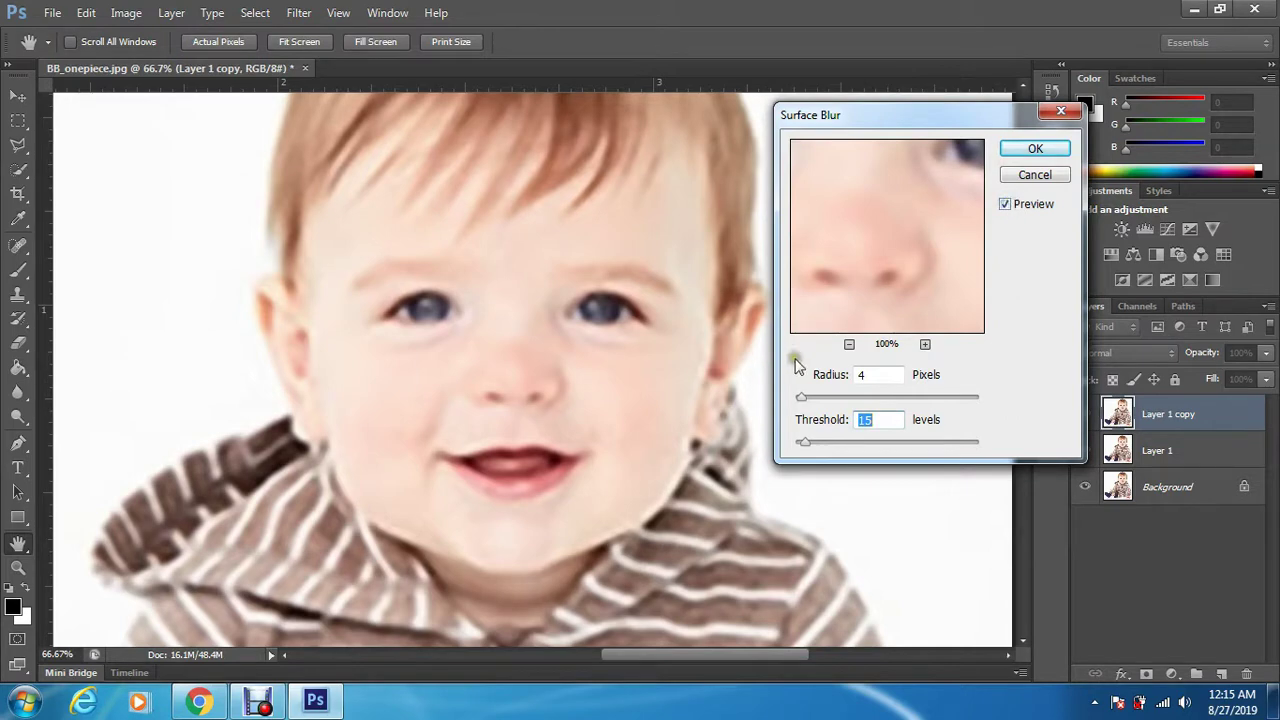
pyautogui.click(1005, 205)
pyautogui.click(1006, 206)
# Set the Surface Blur radius to 7 pixels and threshold to 24 levels, compare the preview, and apply the filter.
pyautogui.click(801, 441)
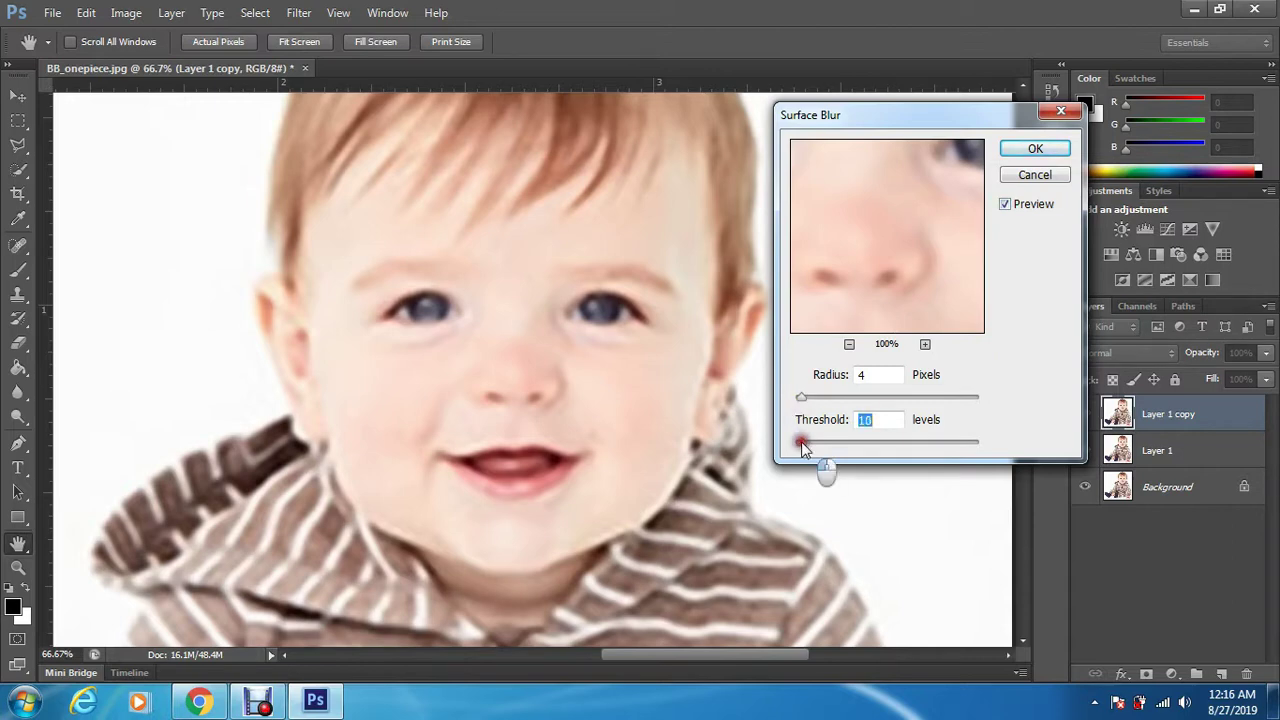
pyautogui.moveTo(802, 441); pyautogui.dragTo(816, 443)
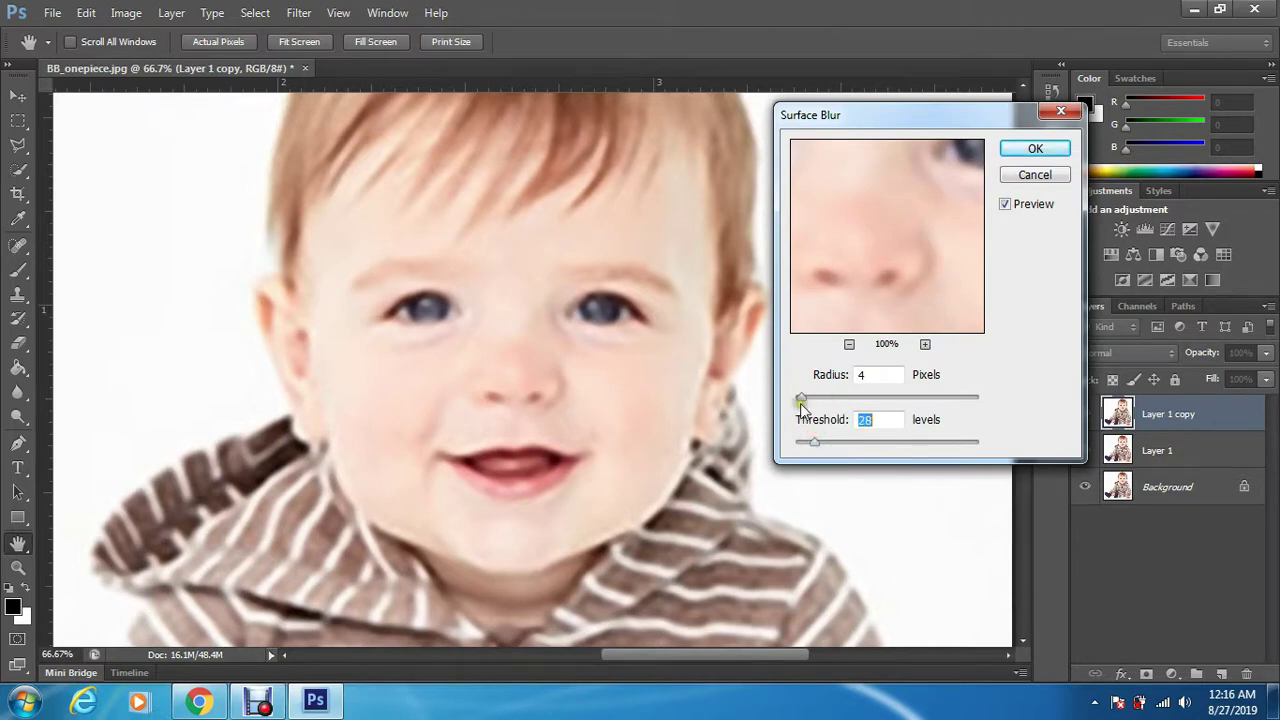
pyautogui.moveTo(802, 400); pyautogui.dragTo(802, 402)
pyautogui.moveTo(814, 447); pyautogui.dragTo(812, 451)
pyautogui.moveTo(803, 398); pyautogui.dragTo(806, 400)
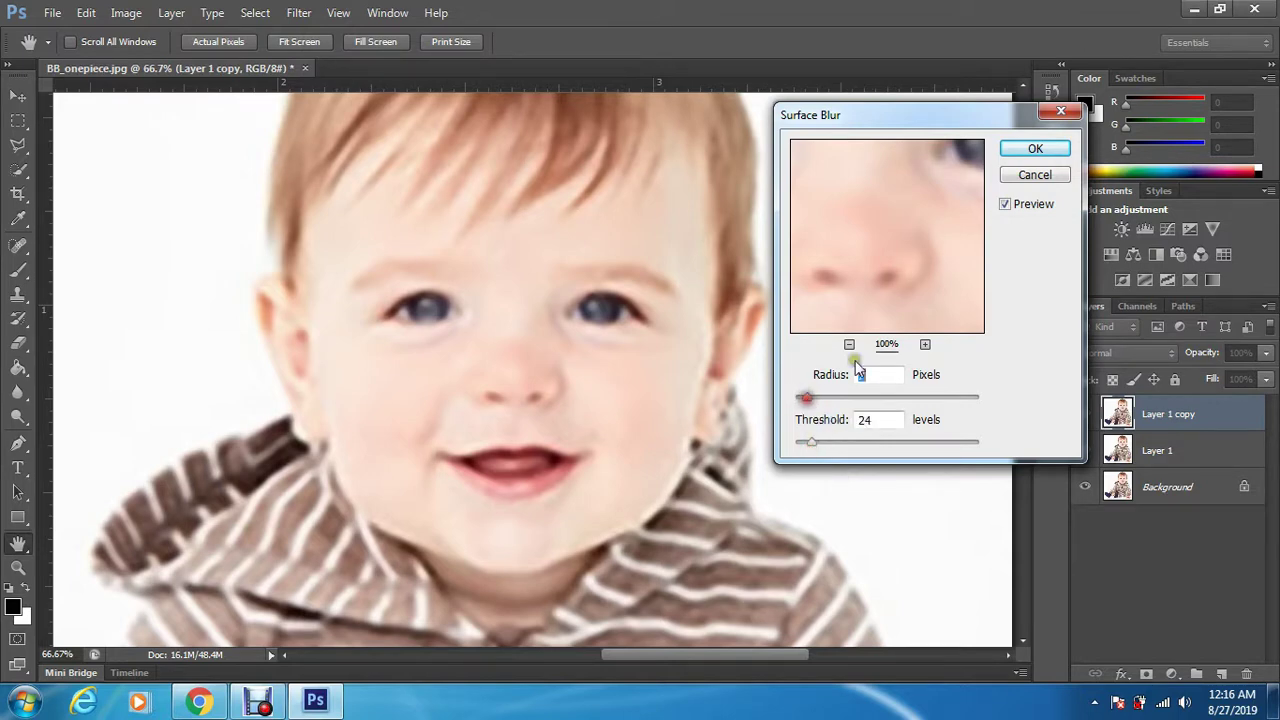
pyautogui.click(1005, 205)
pyautogui.click(1006, 205)
pyautogui.click(1006, 205)
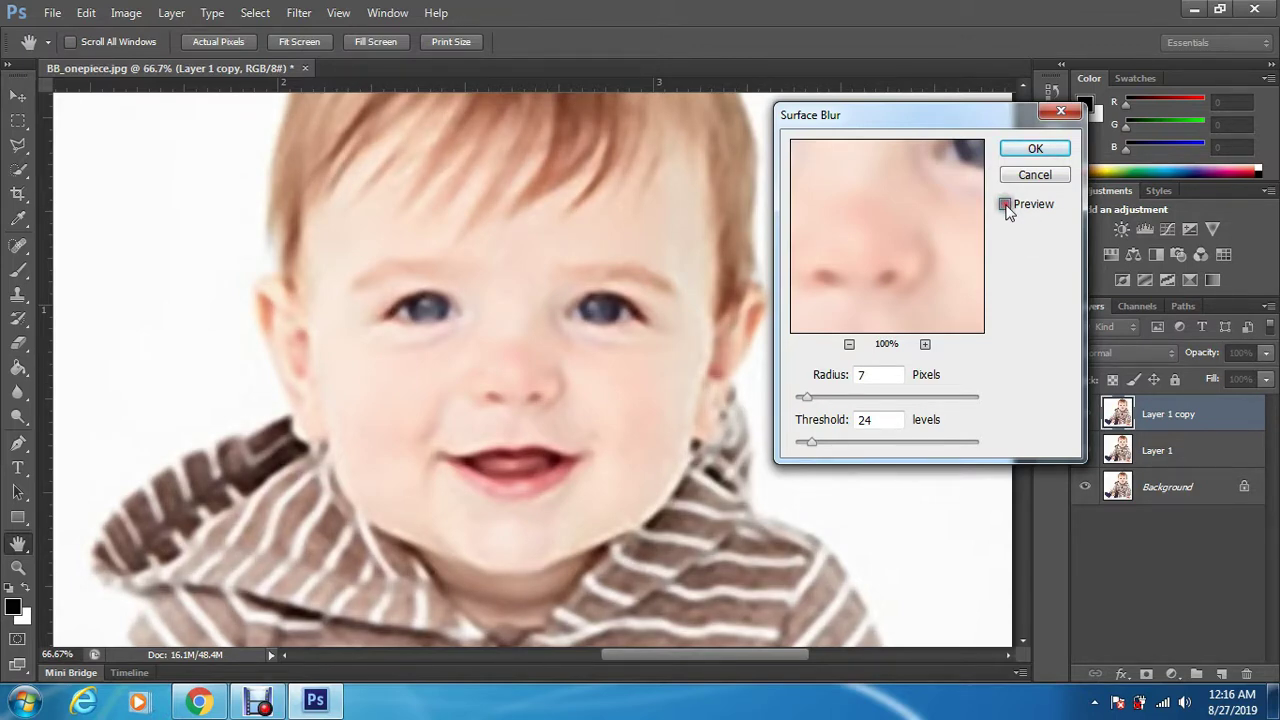
pyautogui.click(1035, 149)
pyautogui.press('z')
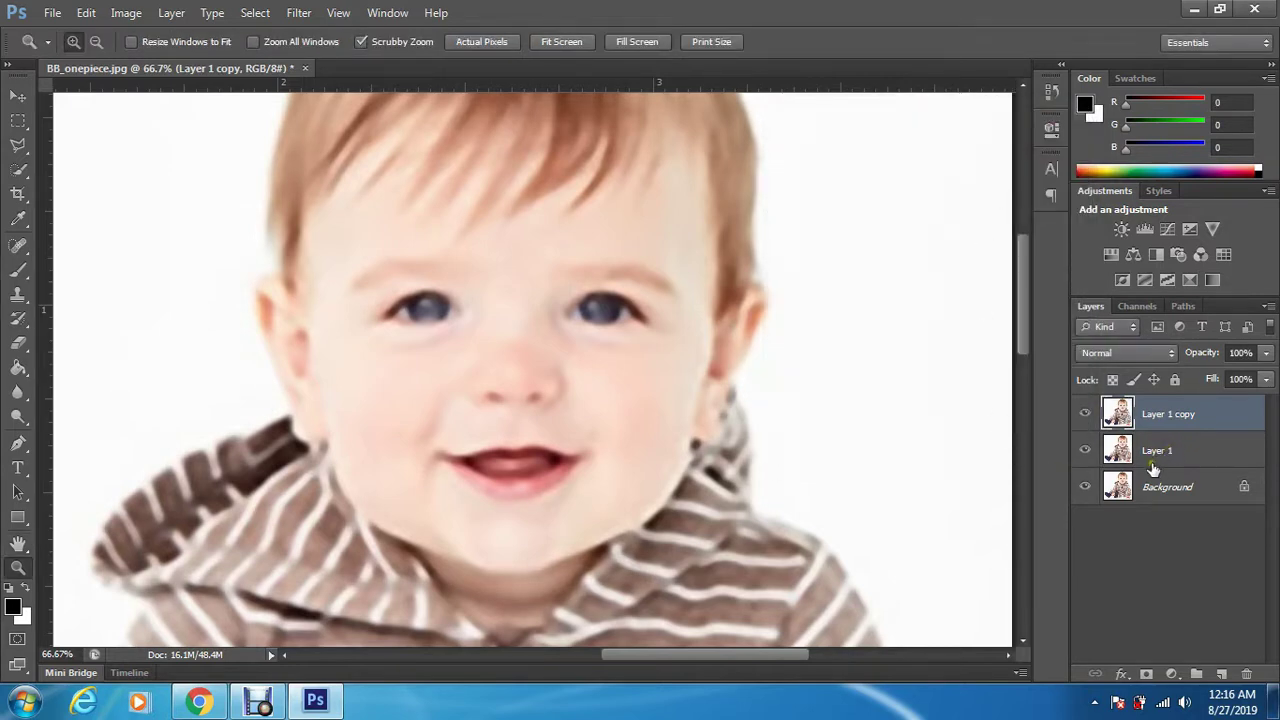
# Group Layer 1 and its copy, and toggle the group's visibility to compare the result with the original.
pyautogui.keyDown('shift'); pyautogui.click(1152, 452); pyautogui.keyUp('shift')
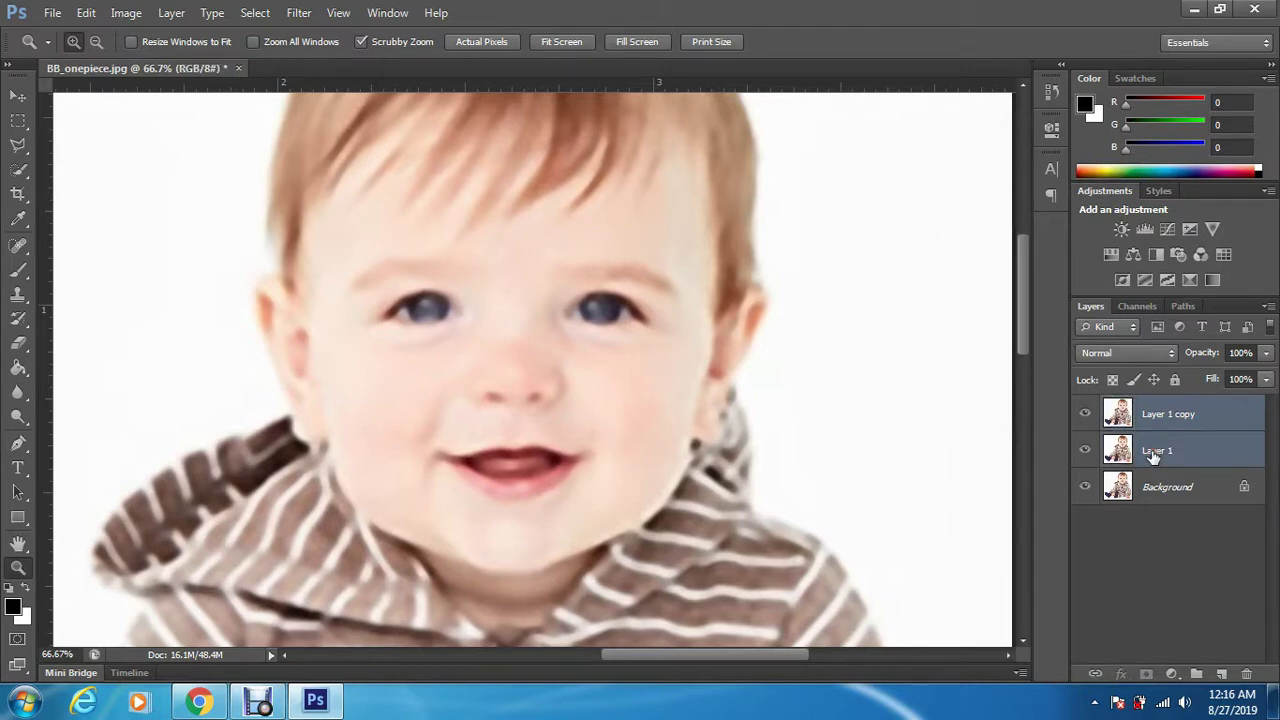
pyautogui.hotkey('ctrl', 'g')
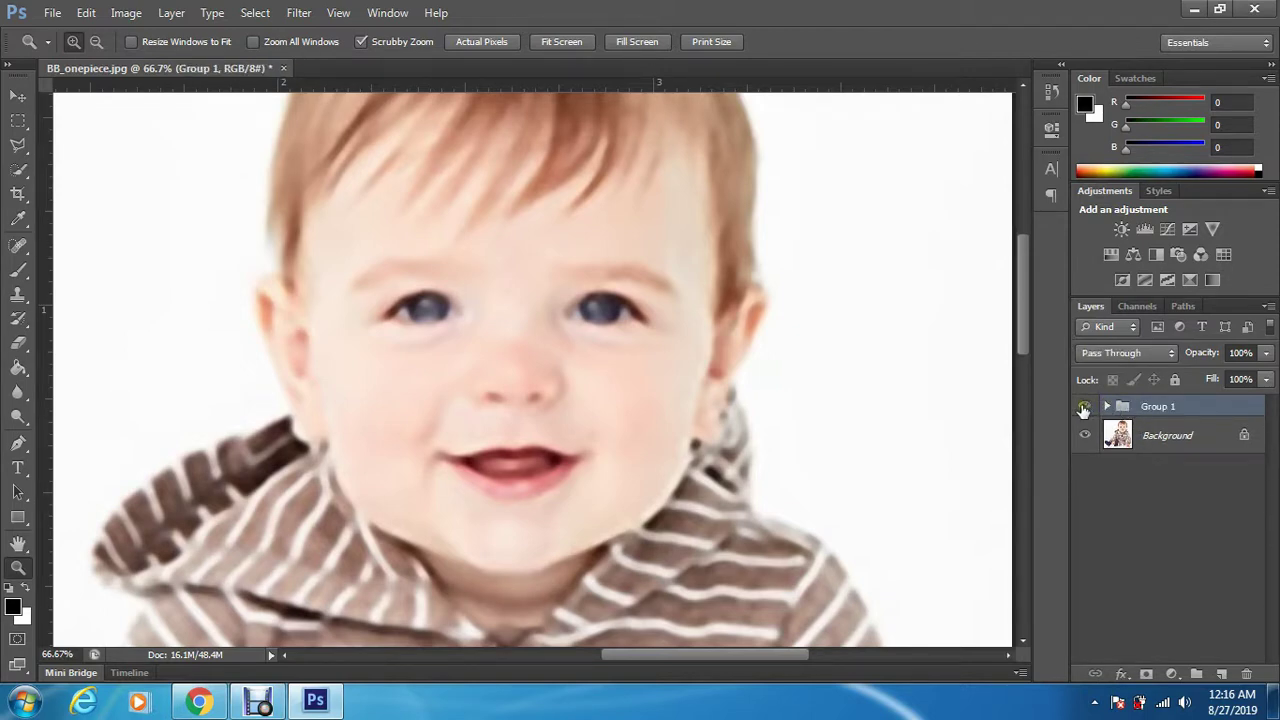
pyautogui.click(1083, 408)
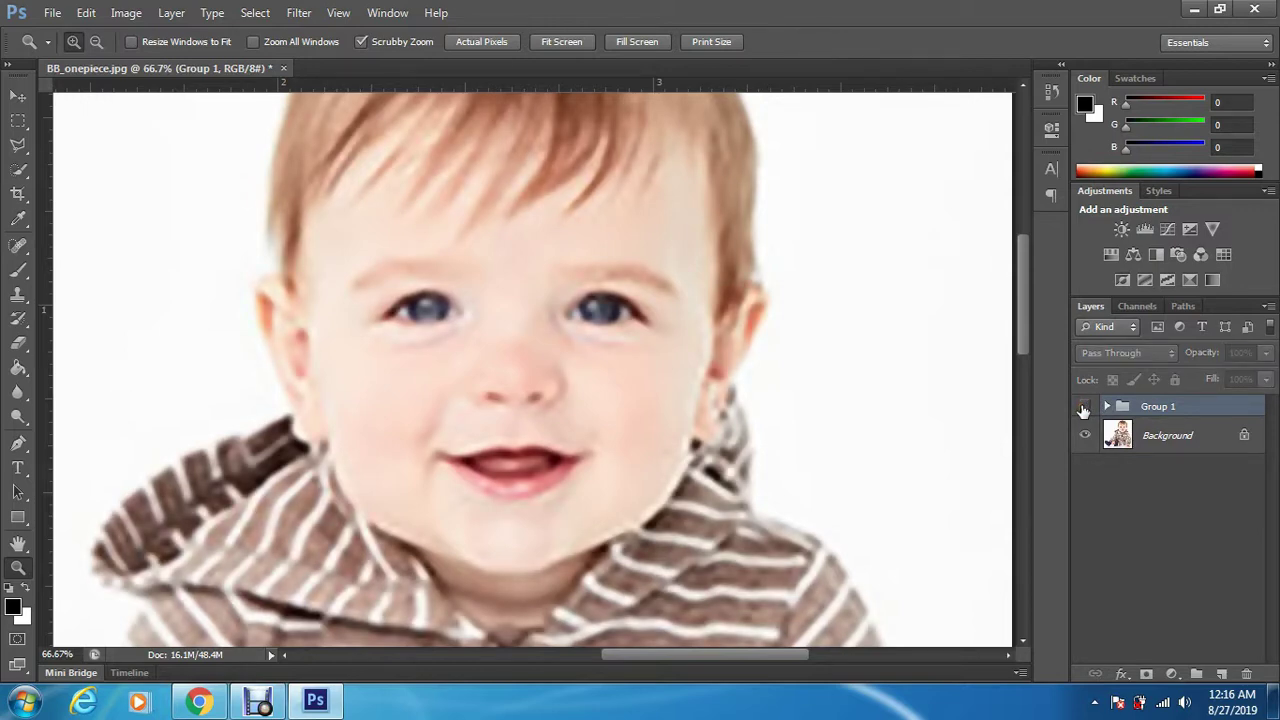
pyautogui.click(1083, 408)
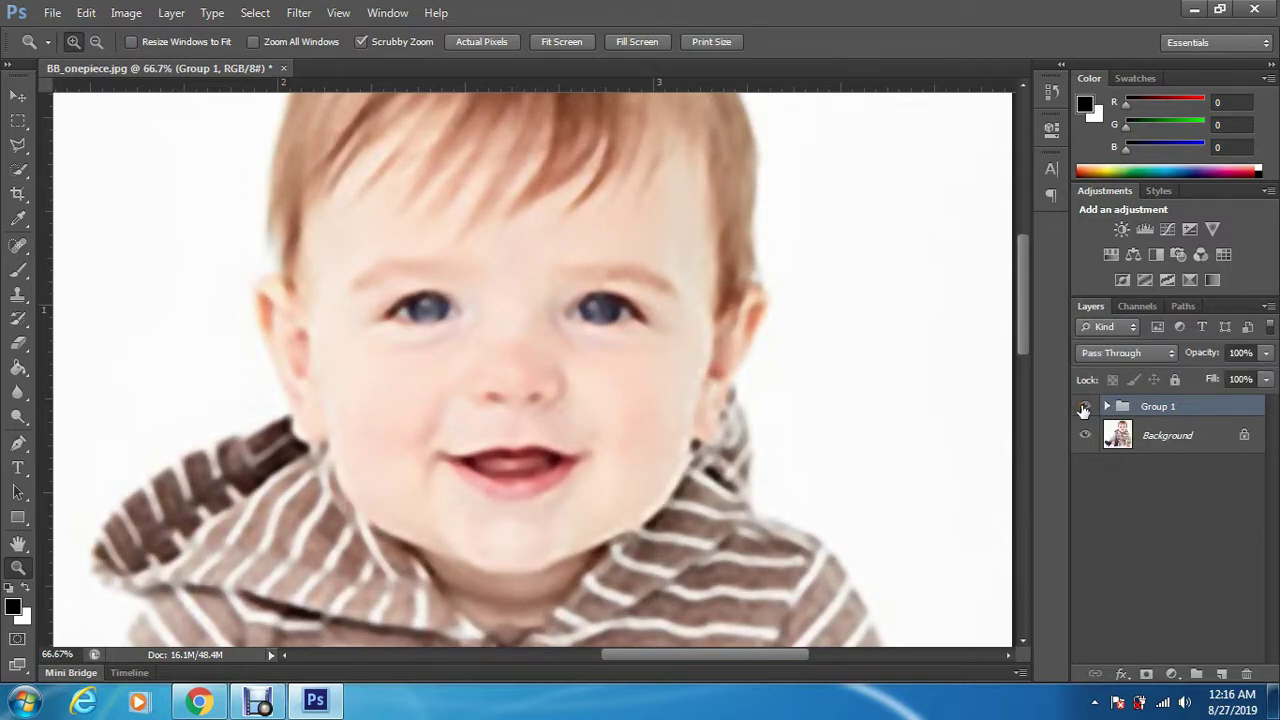
pyautogui.click(1083, 408)
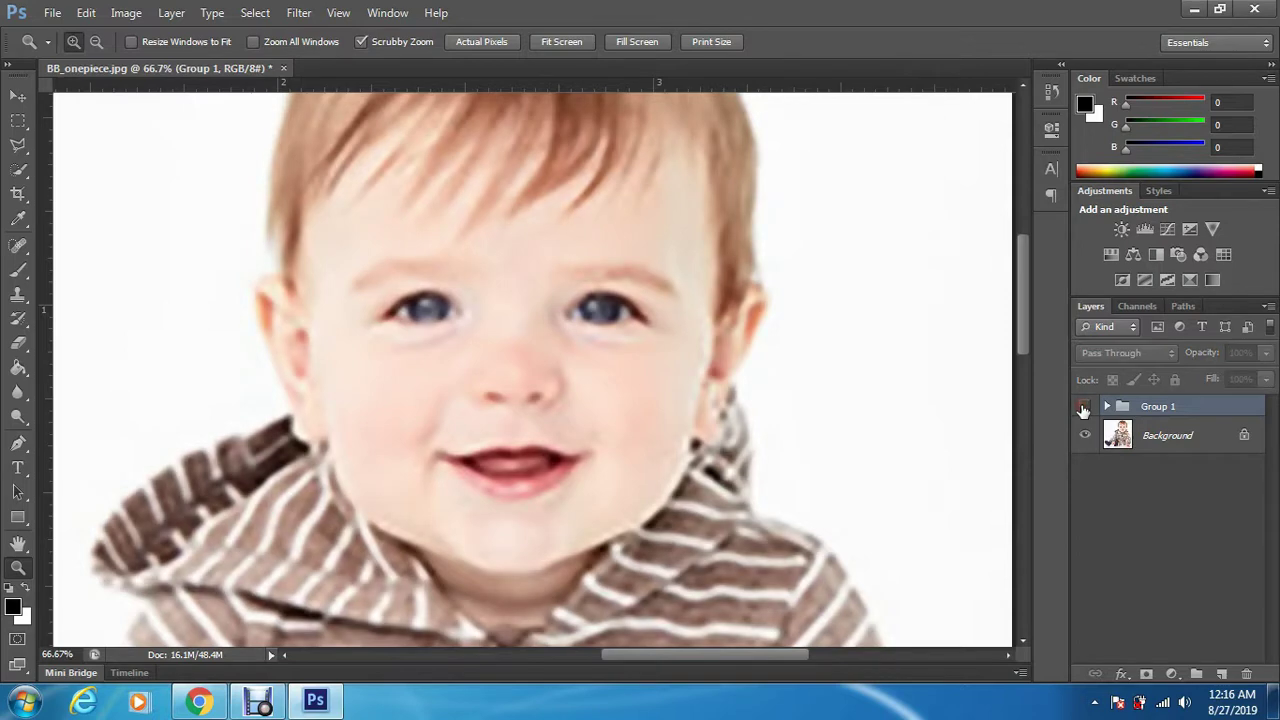
pyautogui.click(1083, 408)
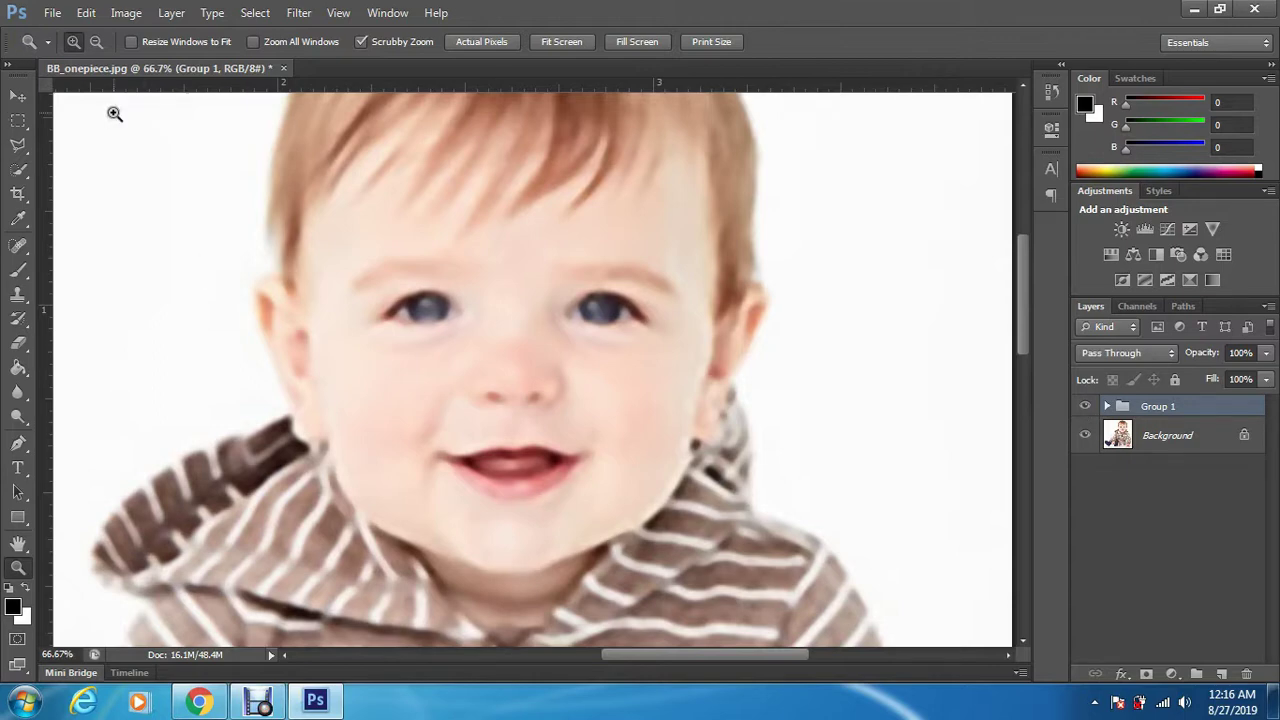
# Save the whole image to the desktop as a JPEG named hghgsh with maximum quality 12 and Baseline ("Standard") format.
pyautogui.hotkey('ctrl', '0')
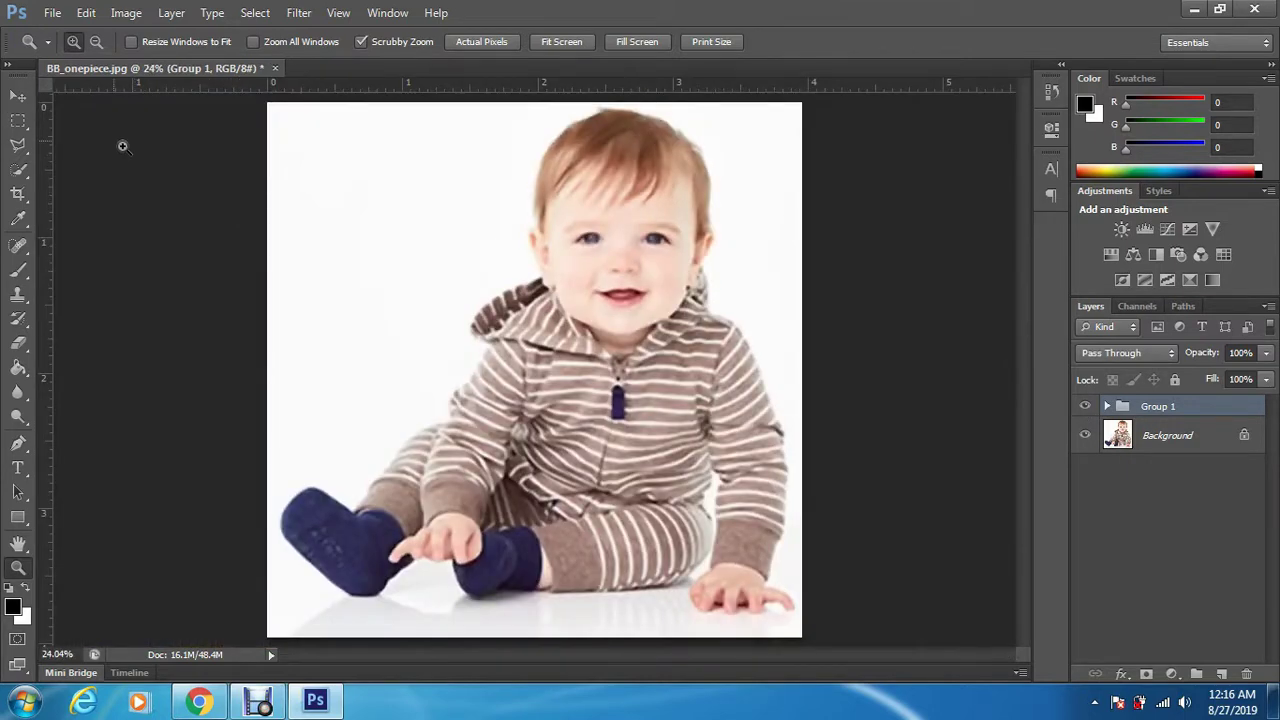
pyautogui.click(52, 12)
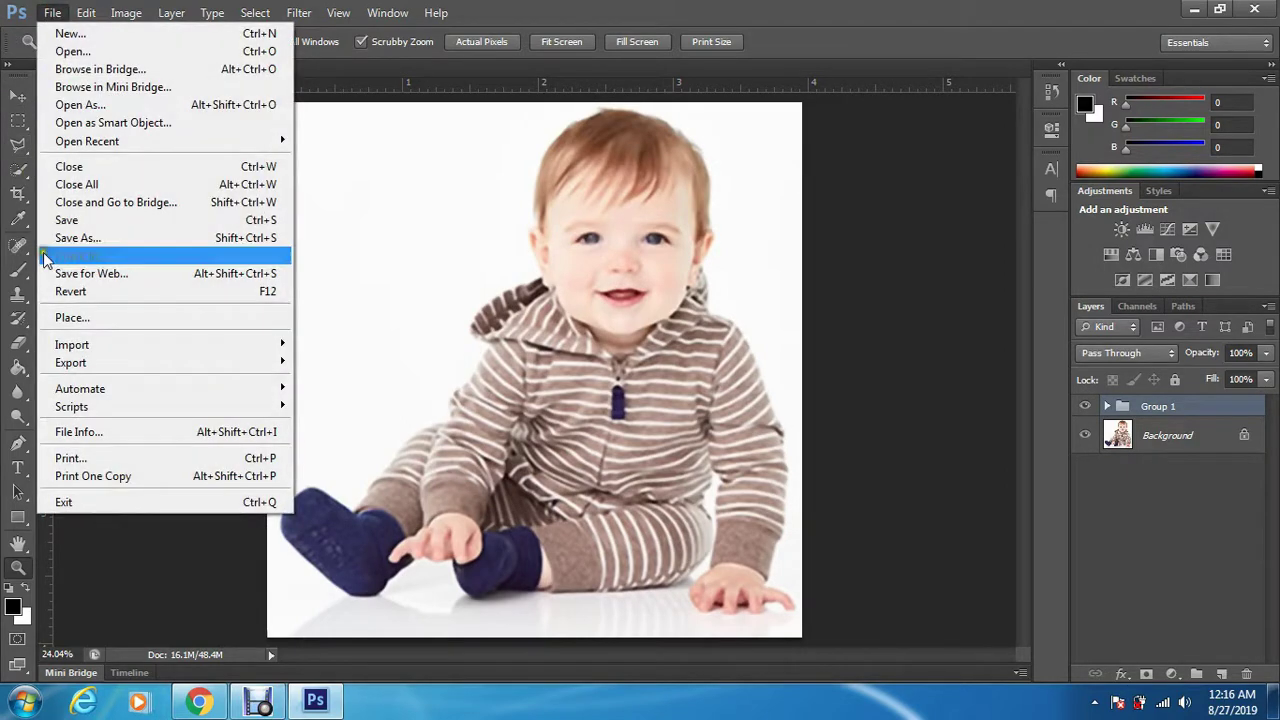
pyautogui.click(66, 238)
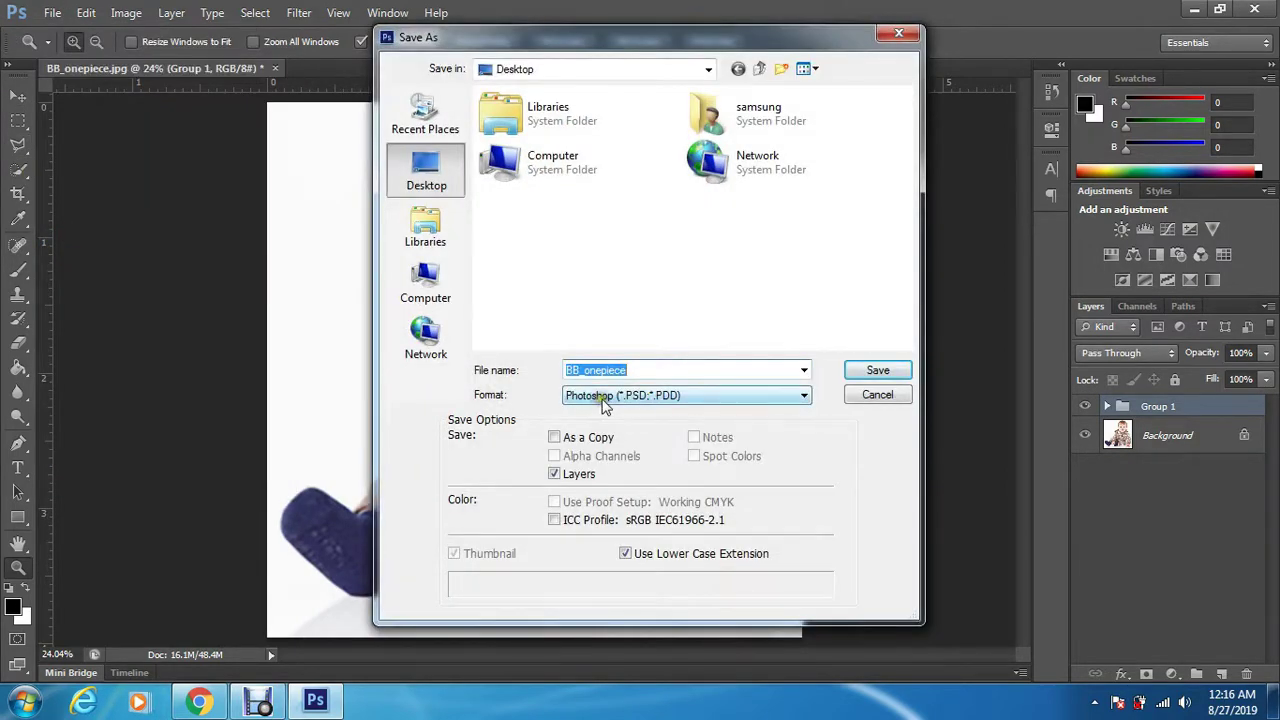
pyautogui.click(603, 397)
pyautogui.click(615, 510)
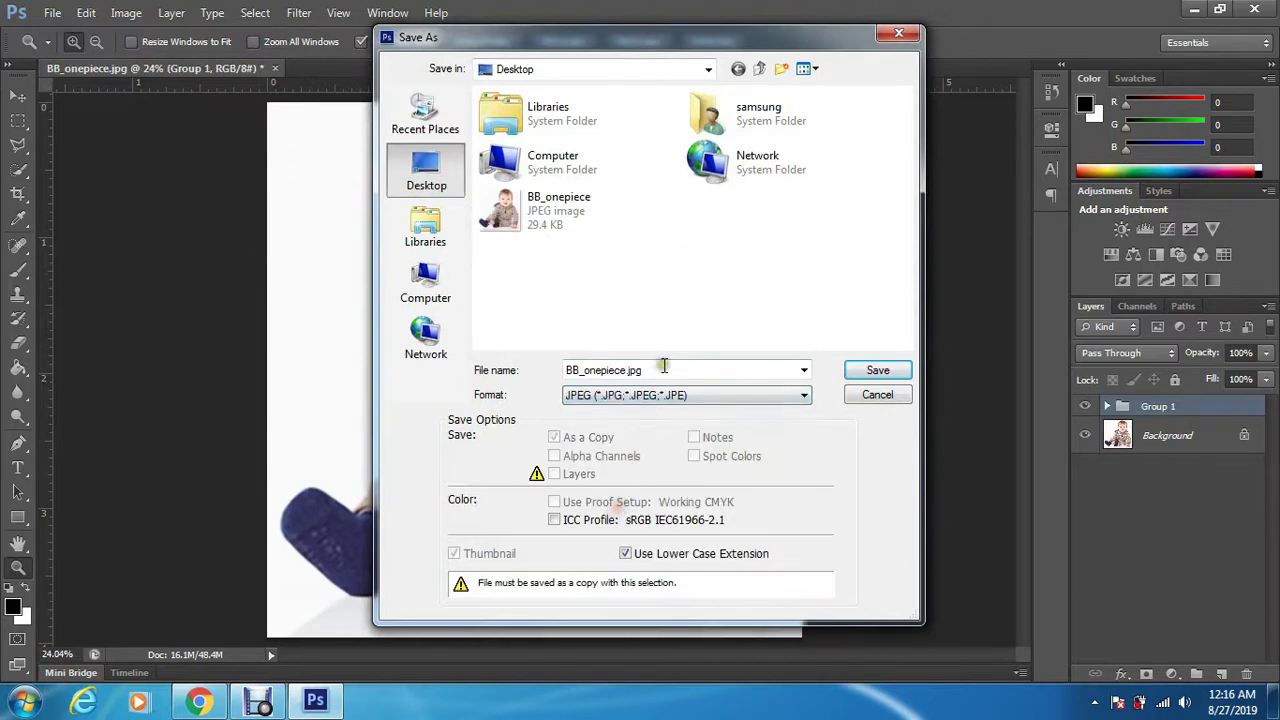
pyautogui.doubleClick(663, 366)
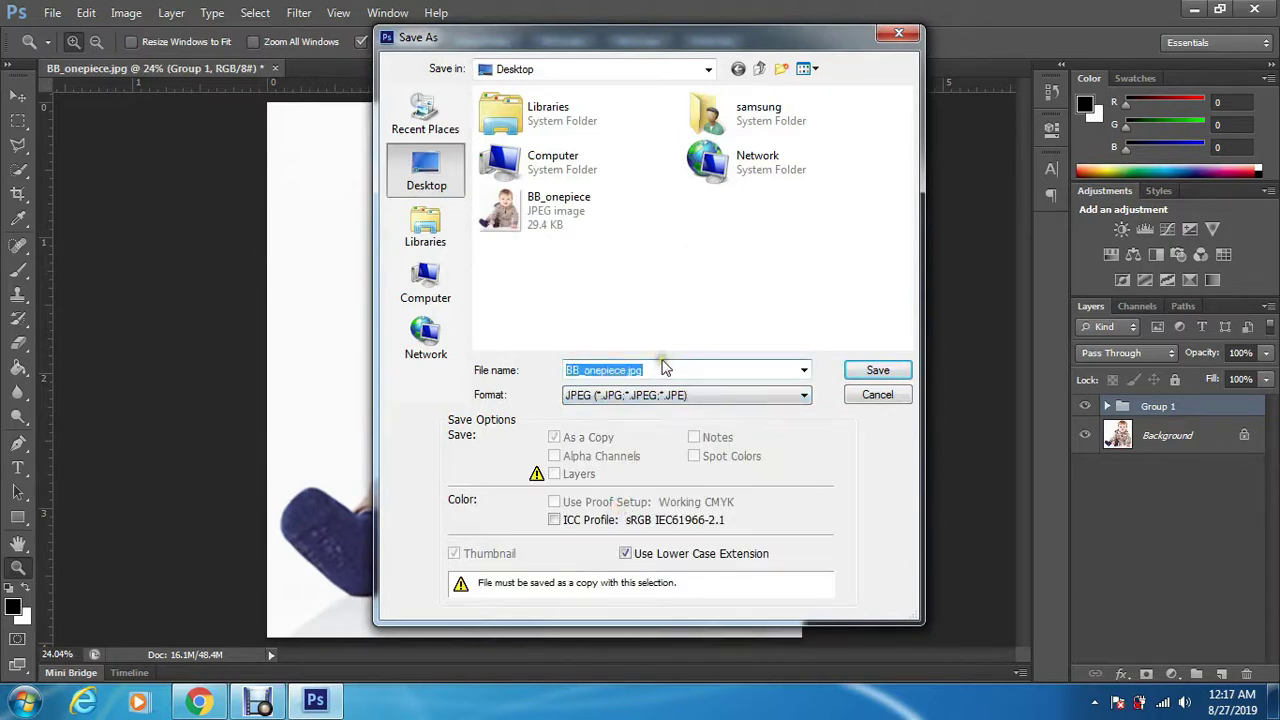
pyautogui.write('hghgsh')
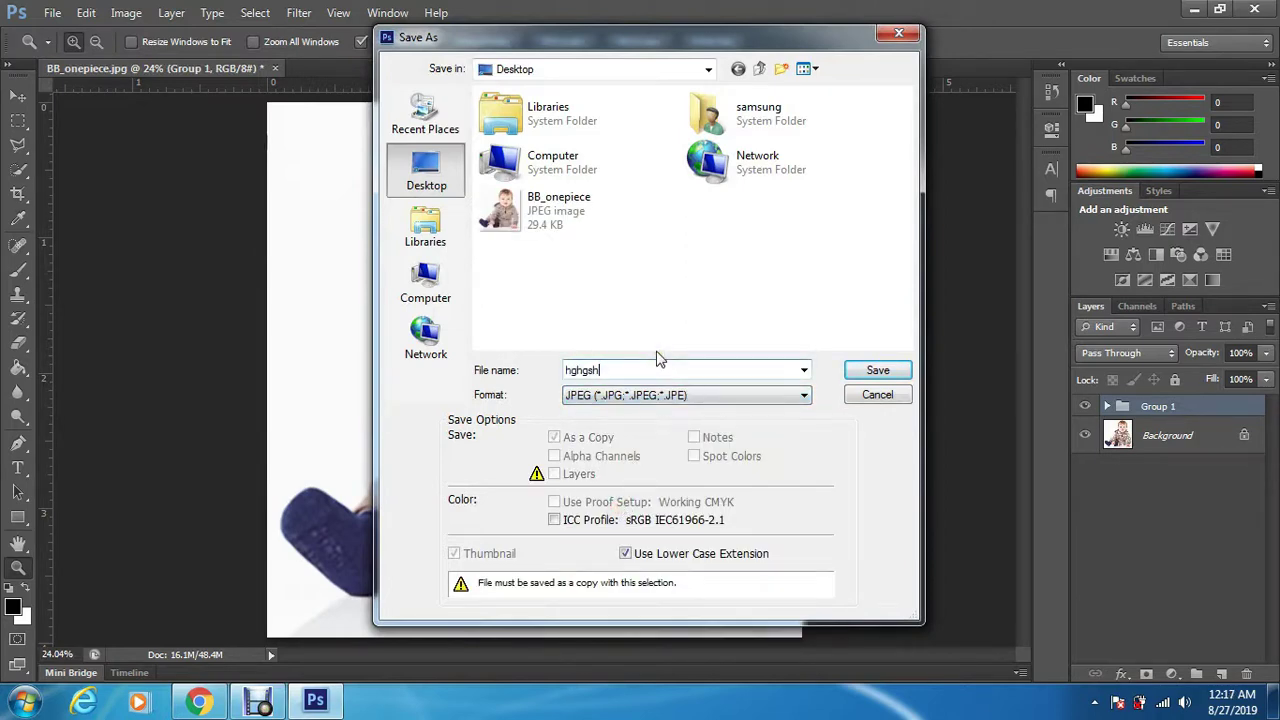
pyautogui.click(877, 370)
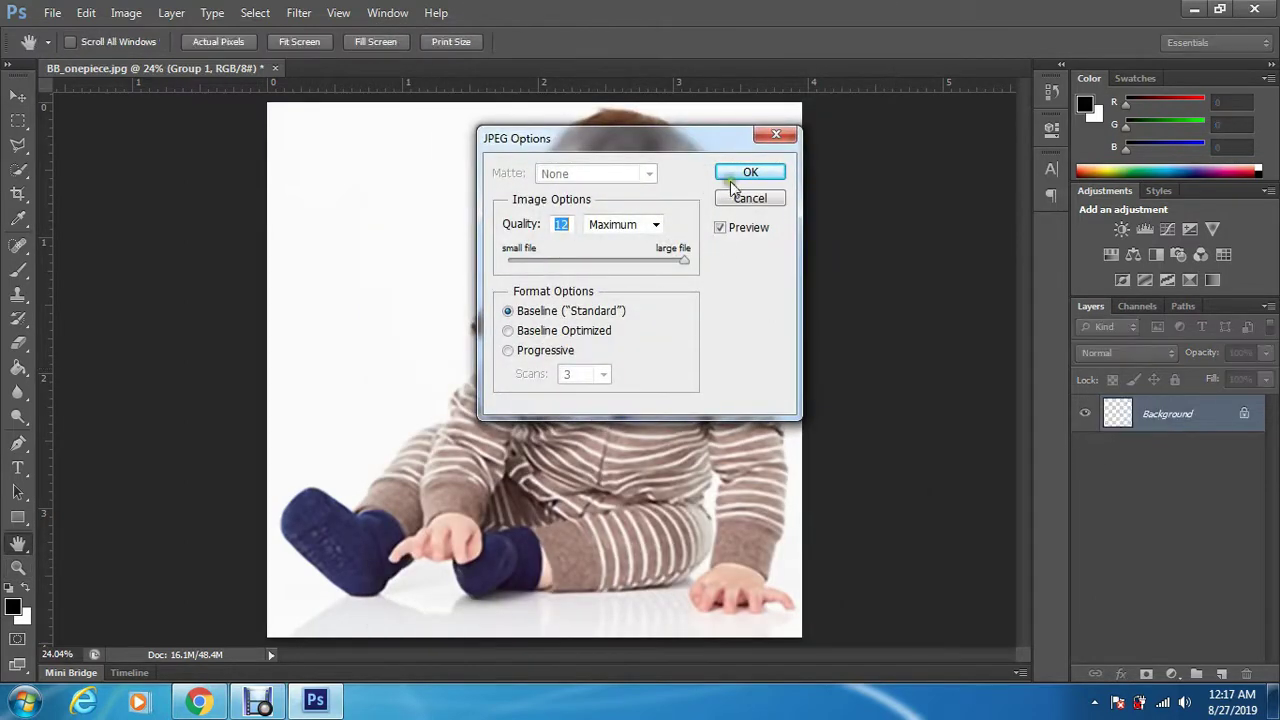
pyautogui.click(749, 174)
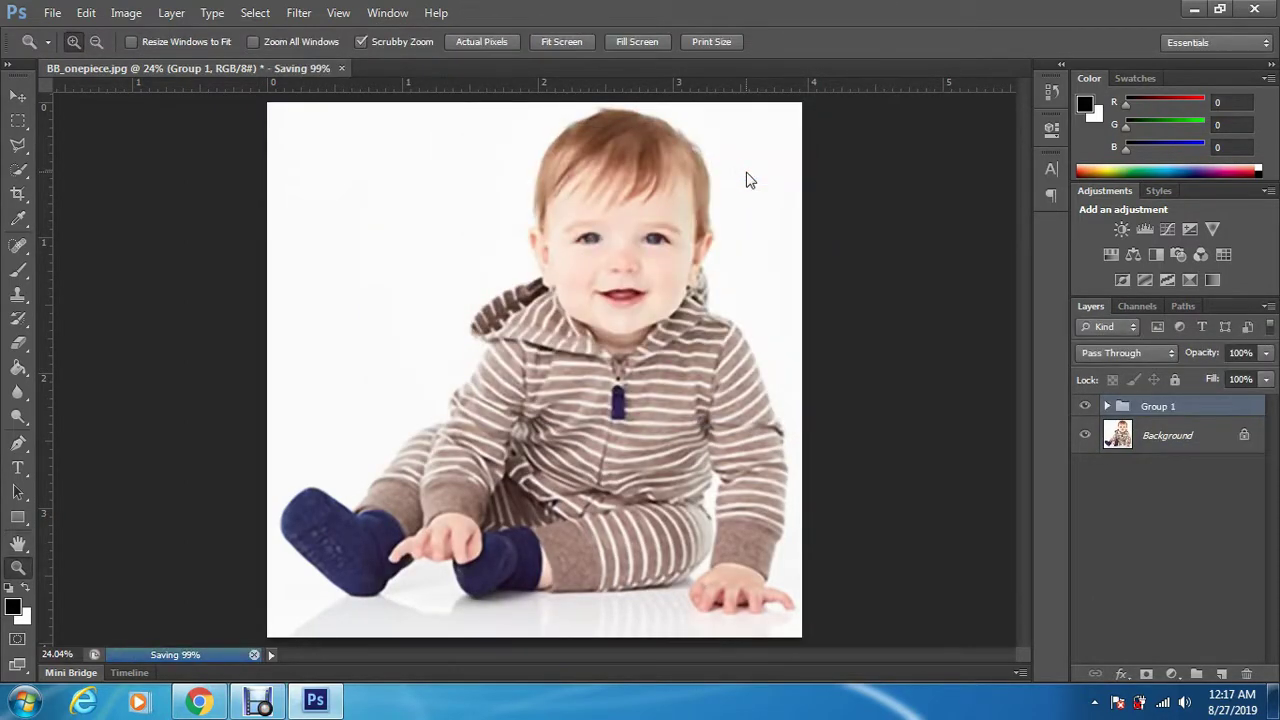
# Switch to the desktop, open the saved hghgsh image in Windows Photo Viewer and examine the baby's face up close.
pyautogui.click(1192, 10)
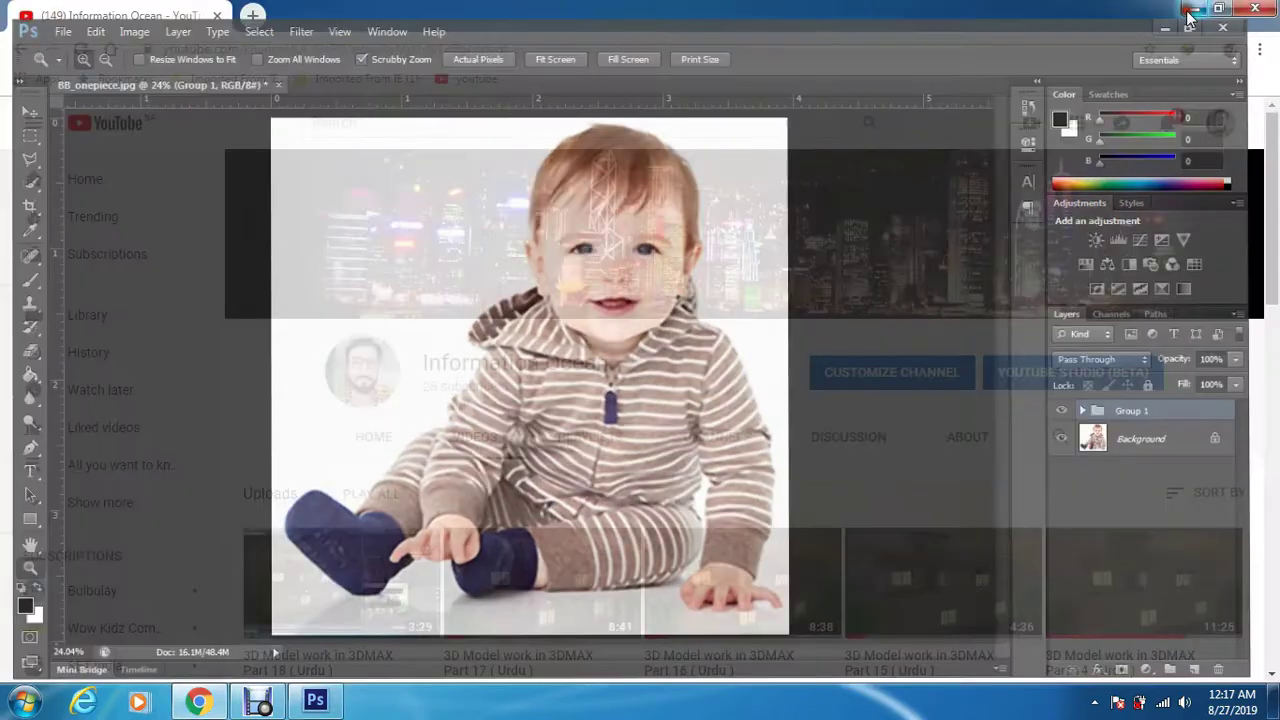
pyautogui.click(1192, 10)
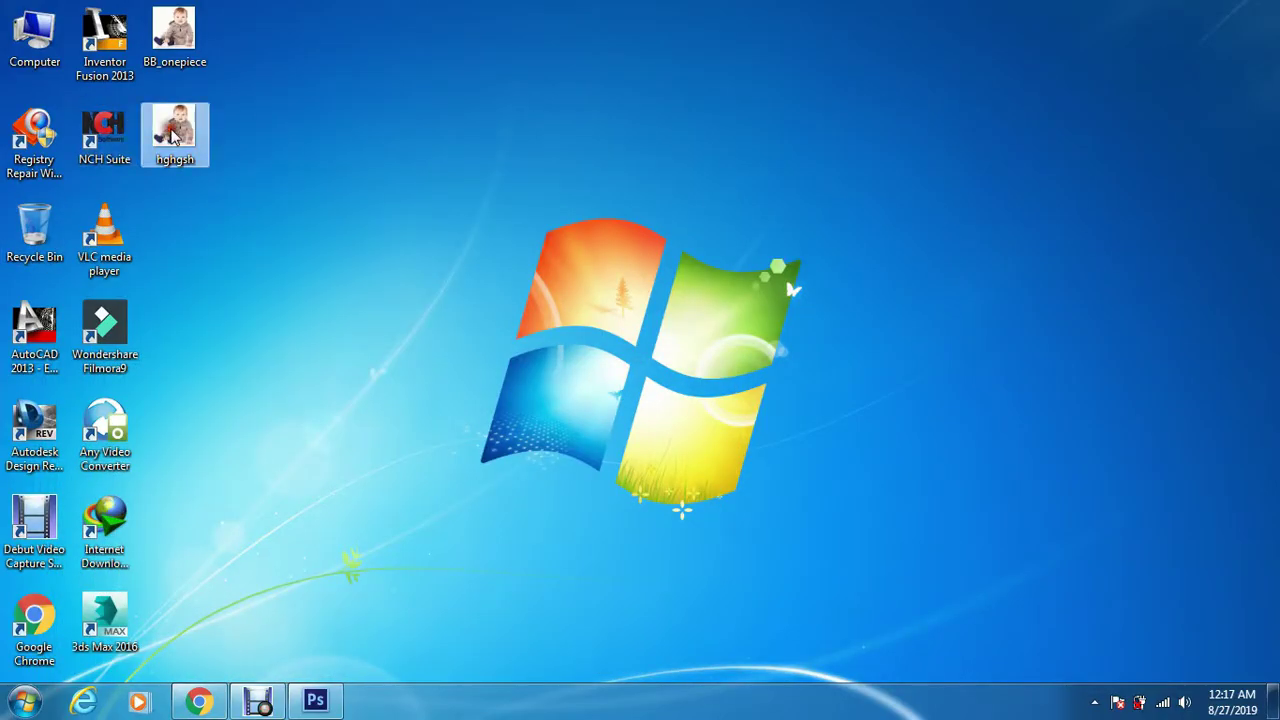
pyautogui.doubleClick(174, 137)
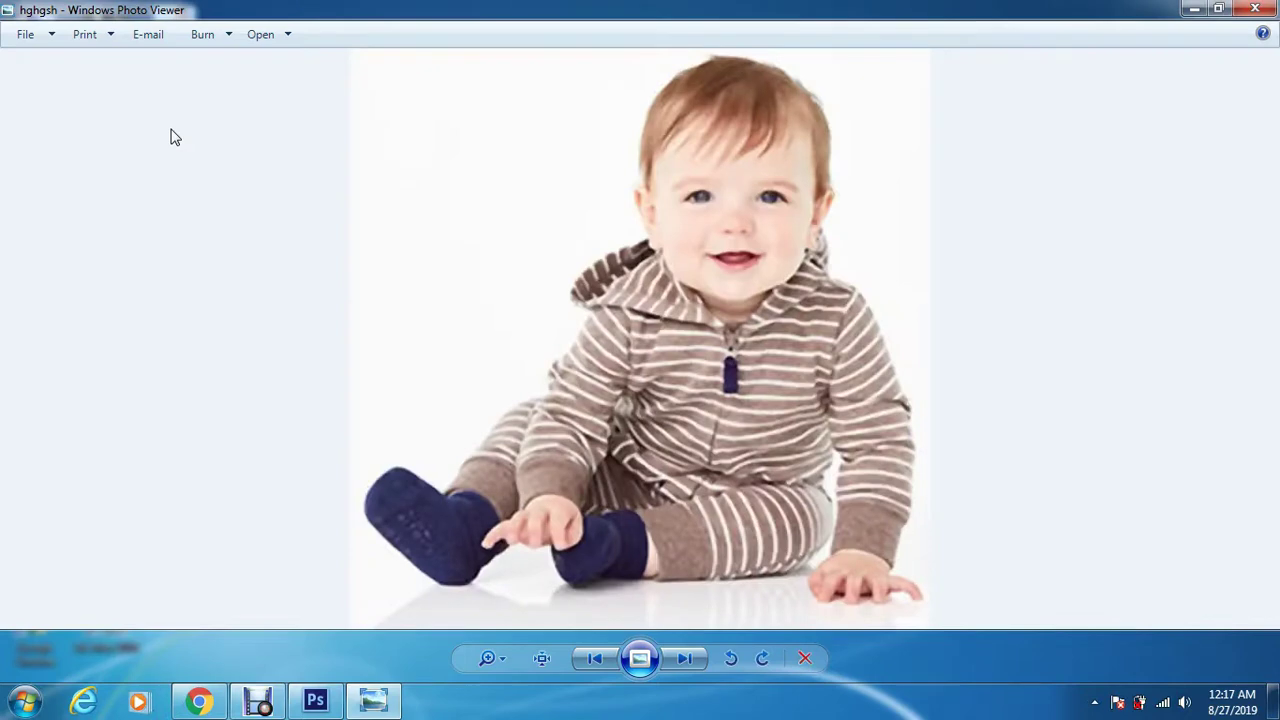
pyautogui.scroll(3, 894, 163)
pyautogui.scroll(2, 935, 262)
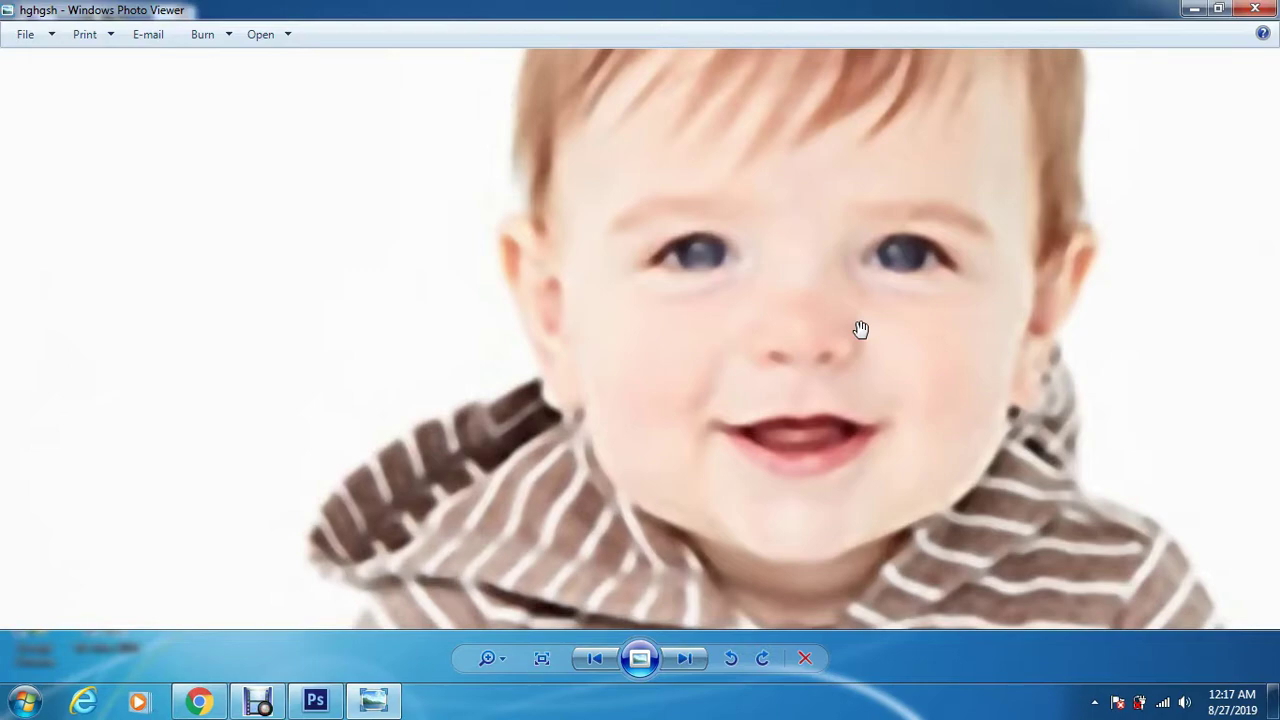
# Bring up the original BB_onepiece photo in the viewer and examine the face up close.
pyautogui.scroll(-5, 860, 329)
pyautogui.press('Right')
pyautogui.scroll(3, 665, 280)
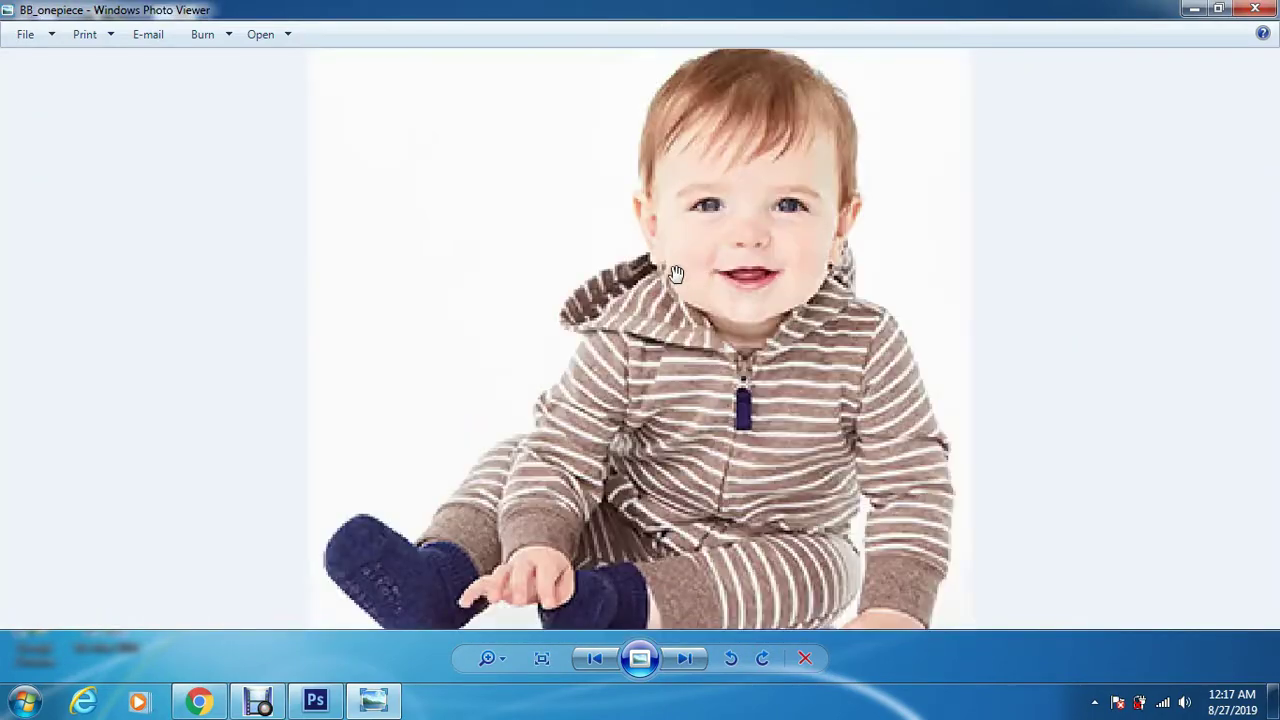
pyautogui.scroll(3, 737, 263)
pyautogui.moveTo(857, 180); pyautogui.dragTo(751, 300)
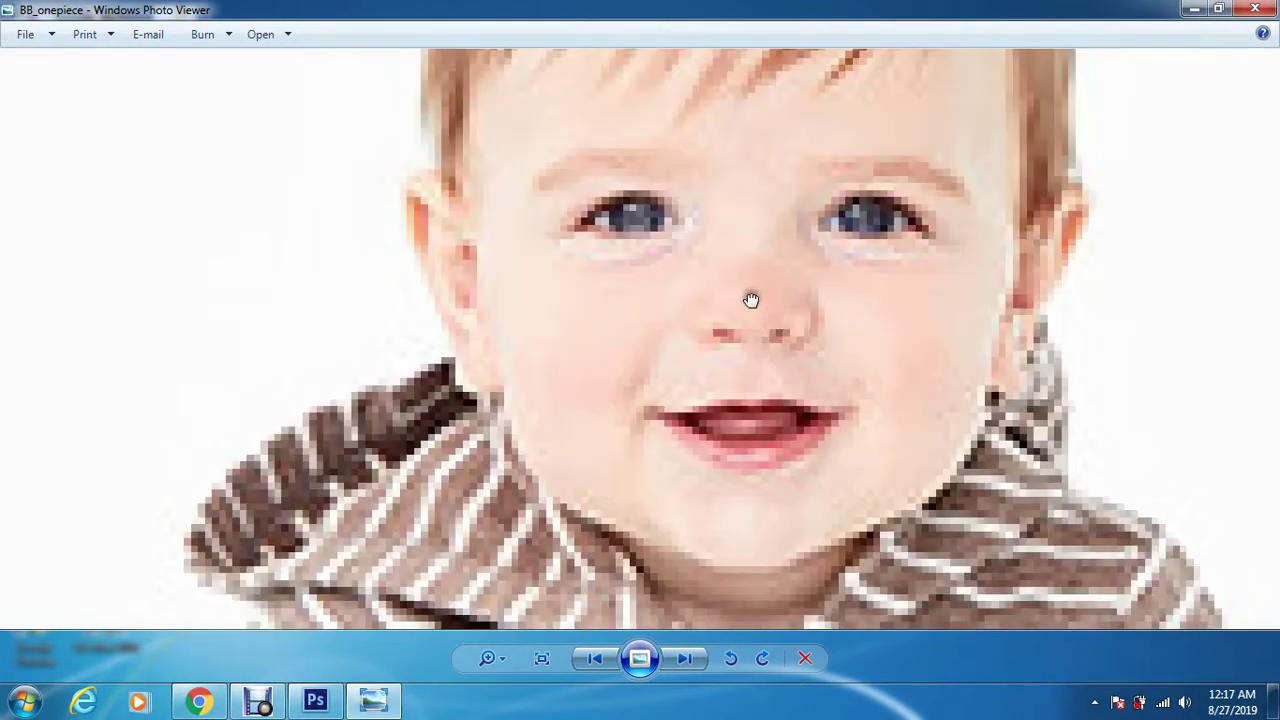
# Return to the improved hghgsh image and examine its face up close against the original.
pyautogui.scroll(-3, 752, 293)
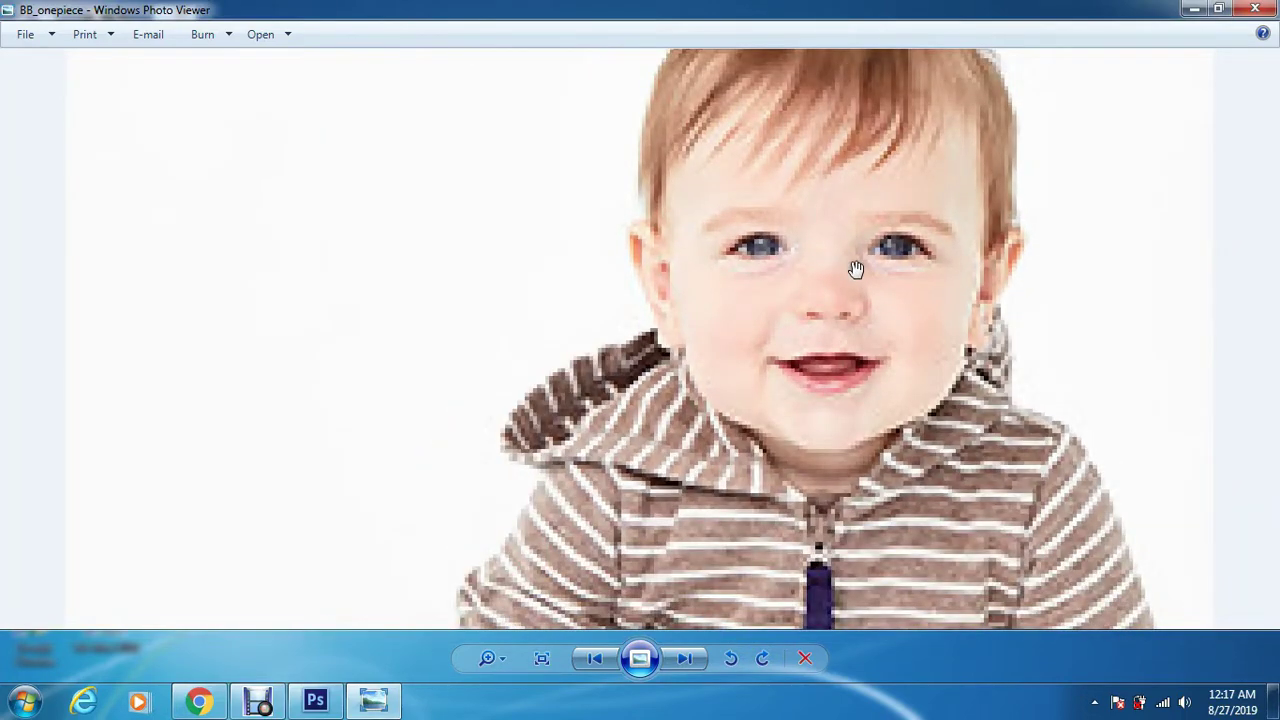
pyautogui.scroll(-2, 856, 272)
pyautogui.press('Left')
pyautogui.scroll(5, 833, 254)
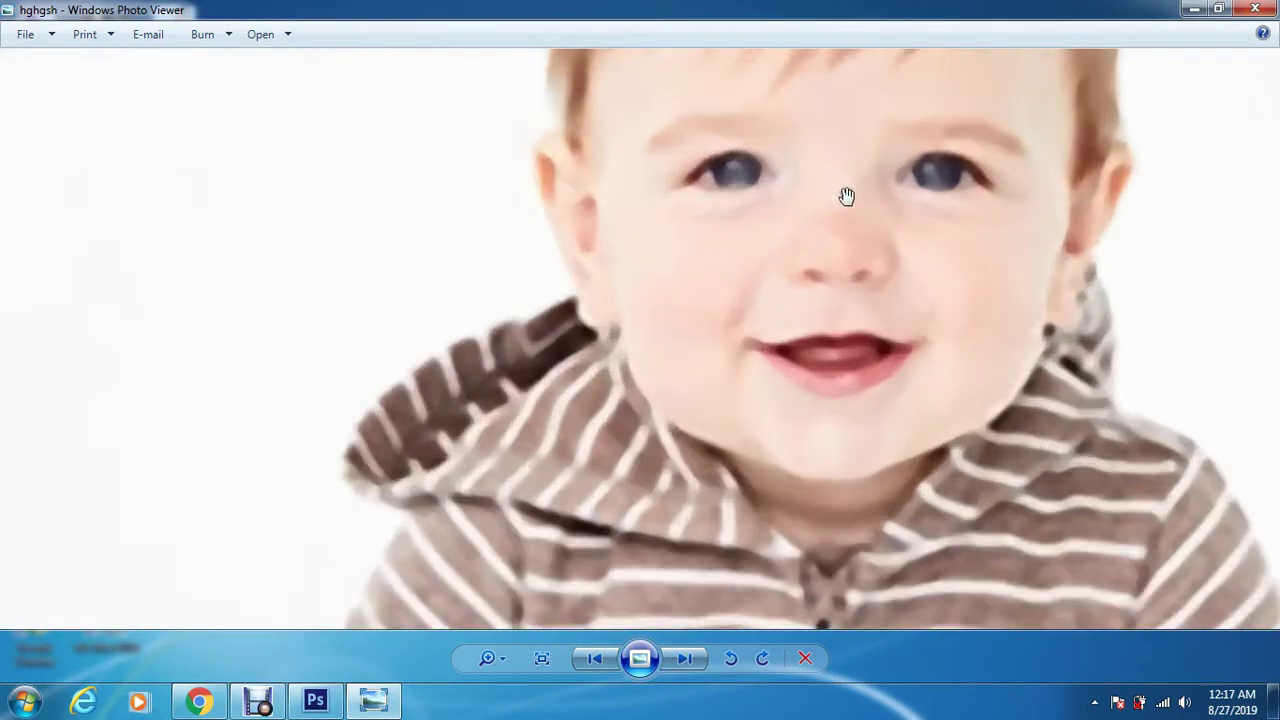
pyautogui.moveTo(854, 234); pyautogui.dragTo(714, 354)
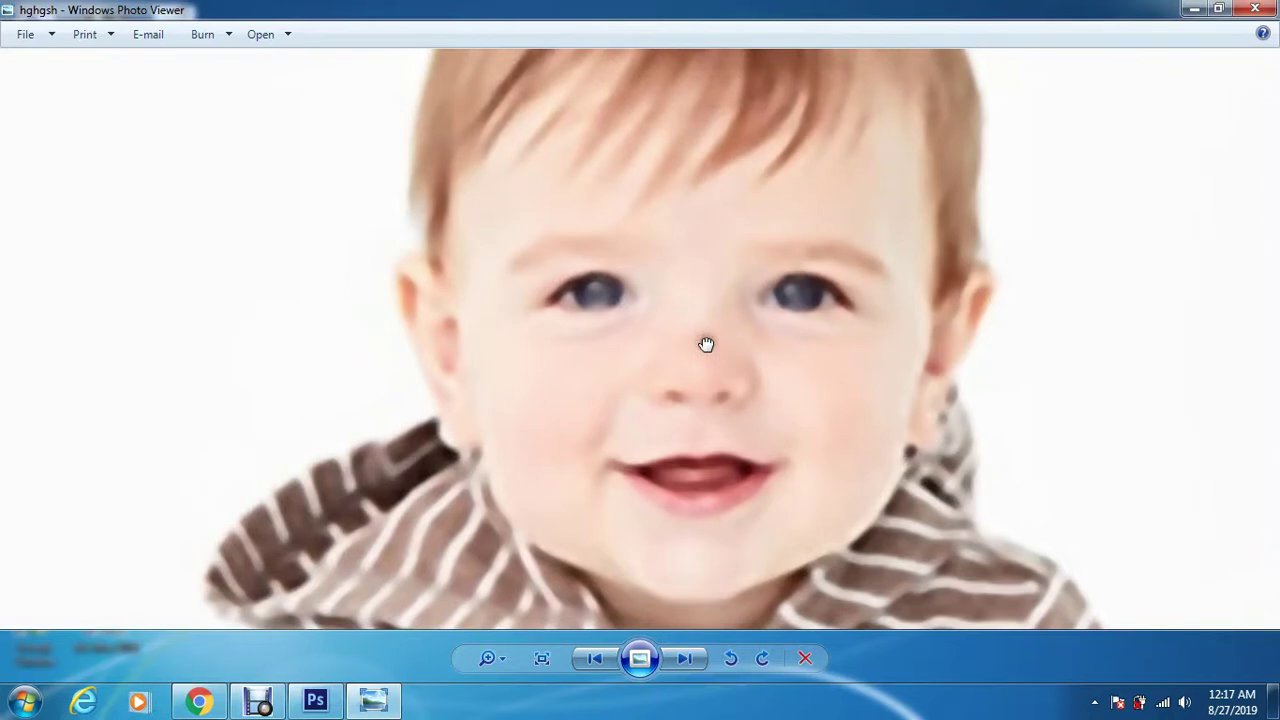
pyautogui.scroll(1, 706, 345)
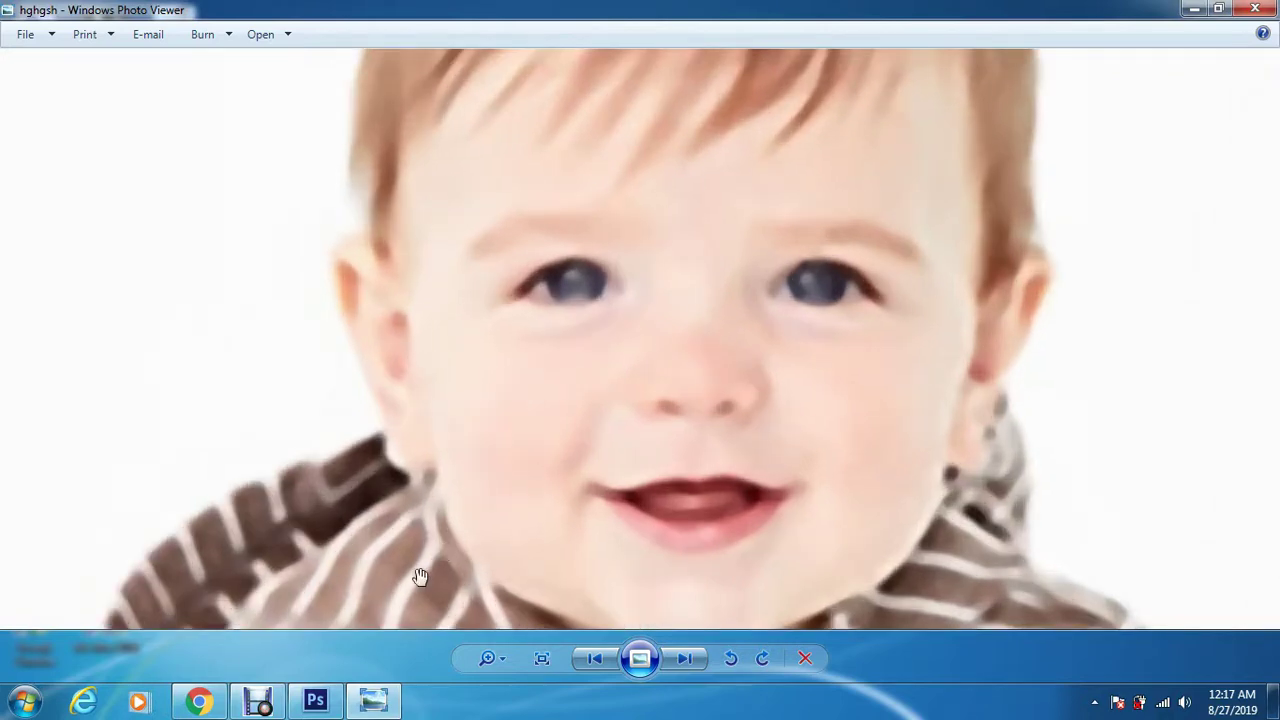